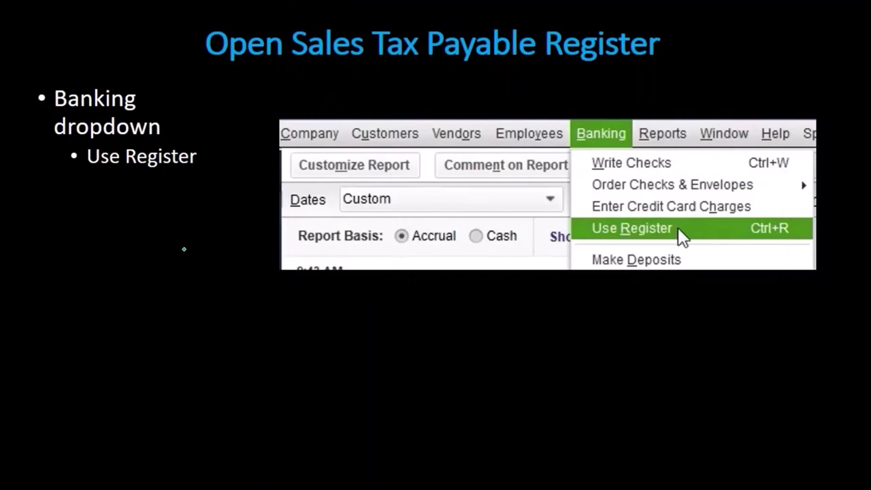
Switch to the Excel workbook and open the Adjusting Entries Feb sheet
mouse_move(62, 481)
key("alt+Tab")
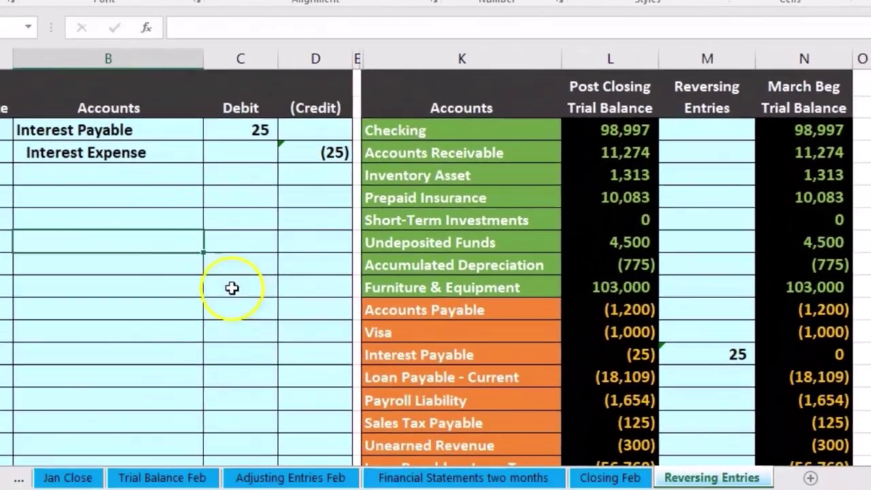
left_click(232, 288)
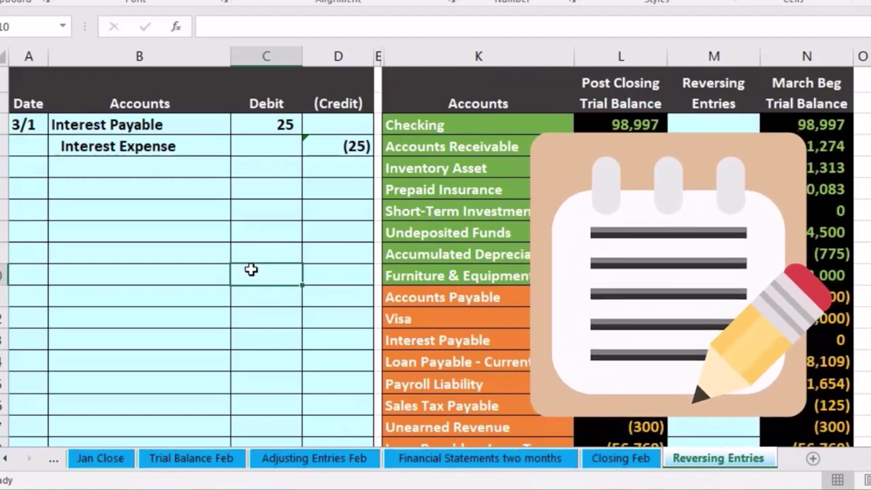
left_click(302, 460)
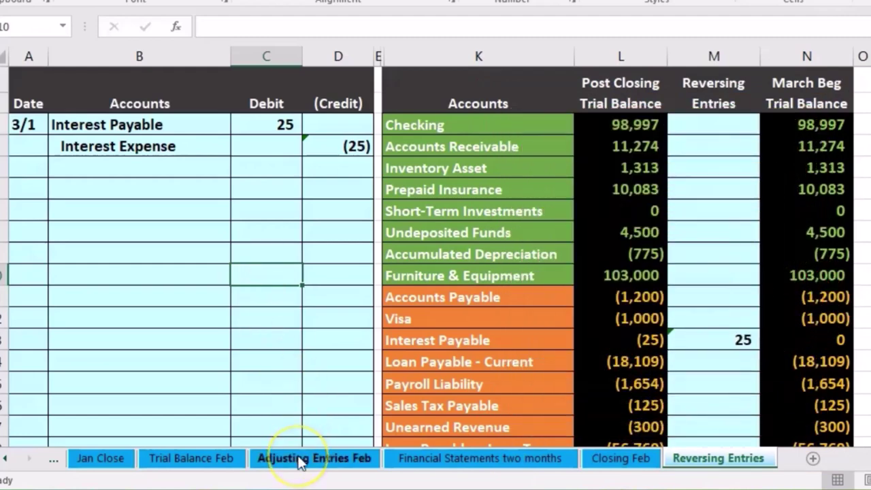
left_click_drag(301, 463, 327, 470)
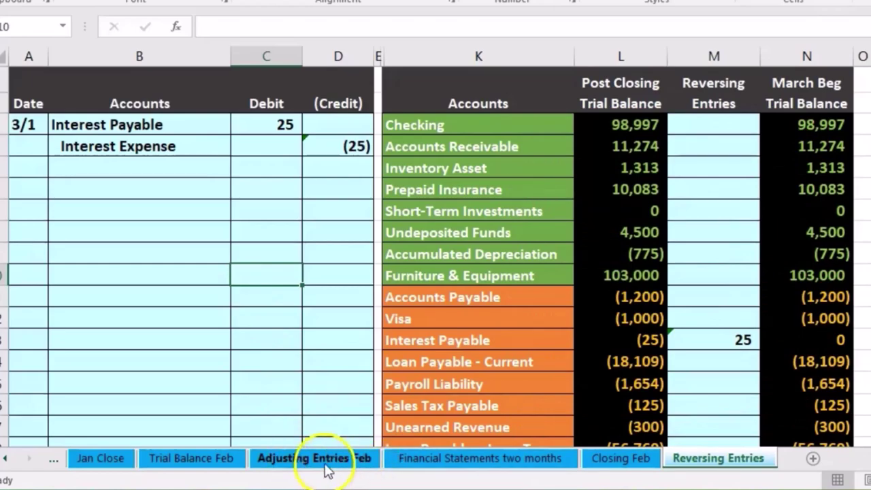
left_click(327, 470)
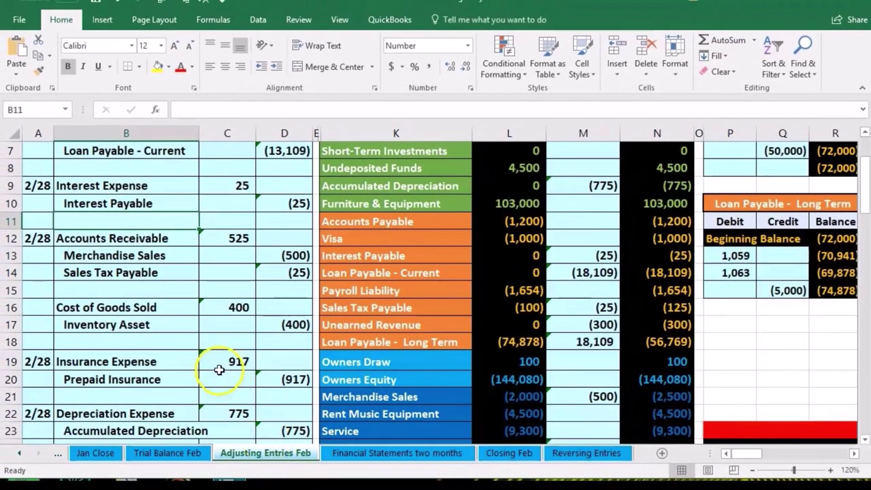
Locate the 2/28 Accounts Receivable sale entry and highlight it together with its Cost of Goods Sold and Inventory Asset lines
scroll(219, 367, "up", 2)
scroll(220, 370, "down", 2)
left_click(39, 246)
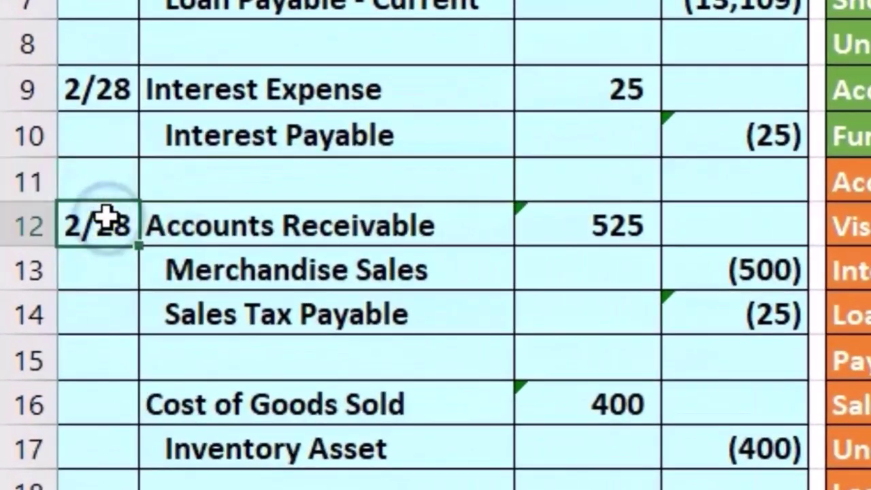
left_click_drag(105, 218, 708, 450)
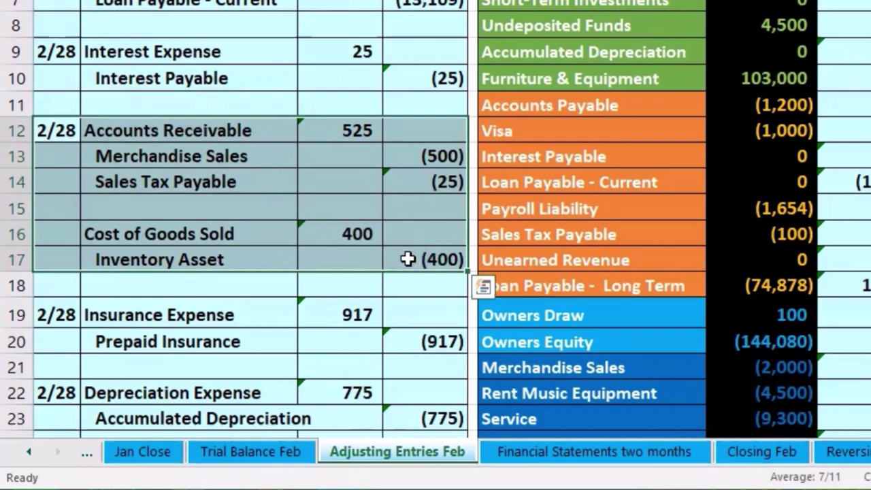
left_click(235, 199)
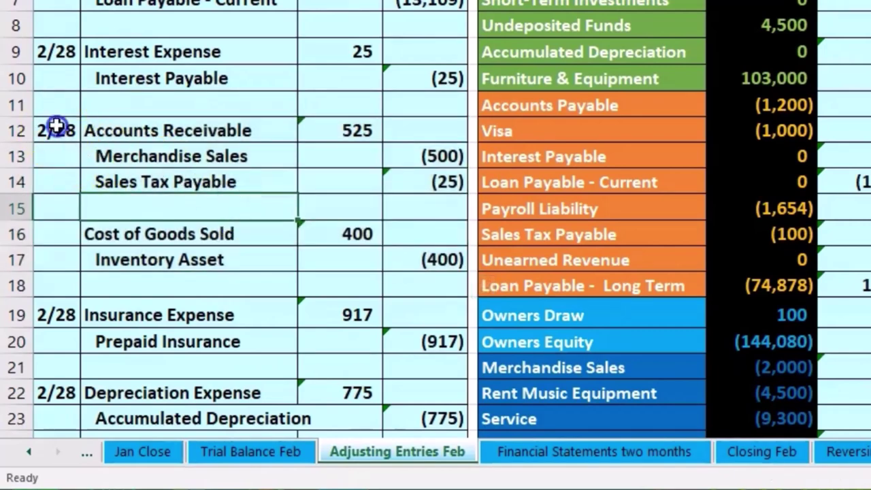
left_click(54, 128)
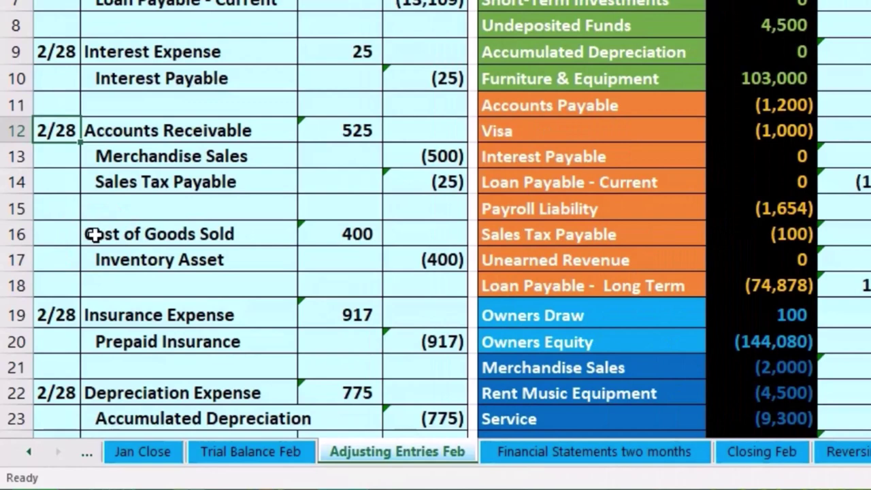
left_click(102, 234)
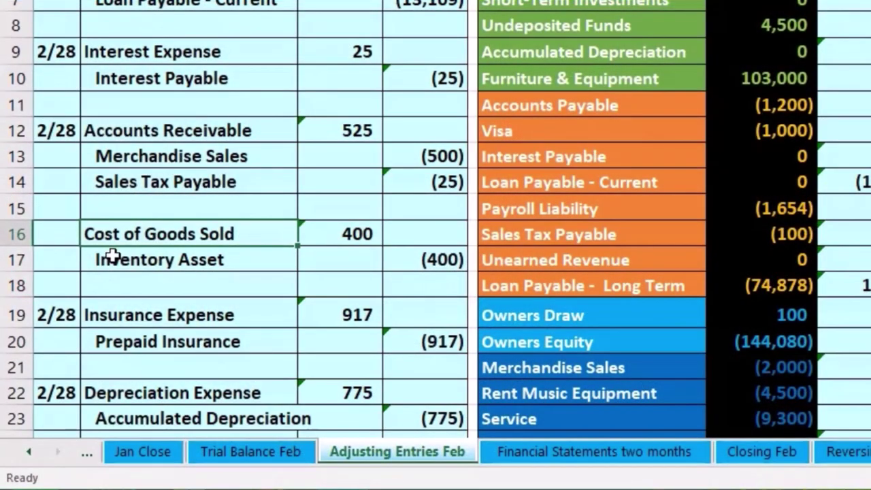
Review the account and amount on each line of the 2/28 sale adjusting entry, from Accounts Receivable through Inventory Asset
left_click(170, 129)
left_click(310, 129)
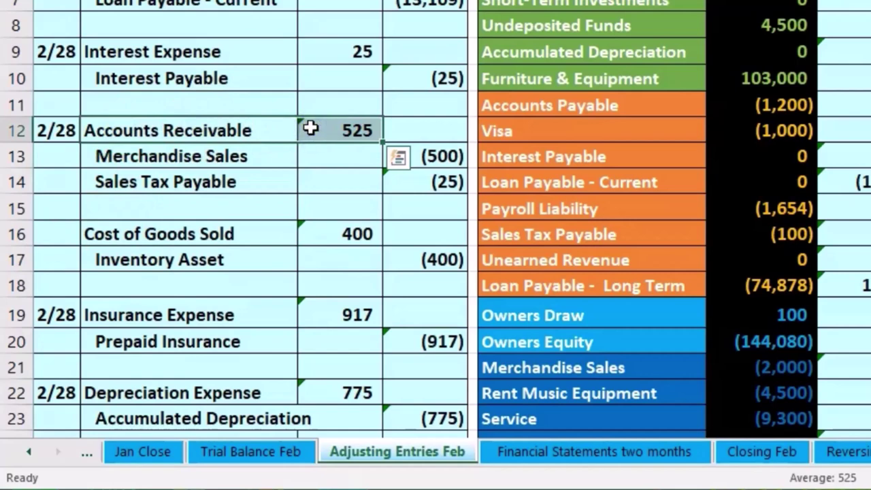
left_click_drag(327, 156, 418, 156)
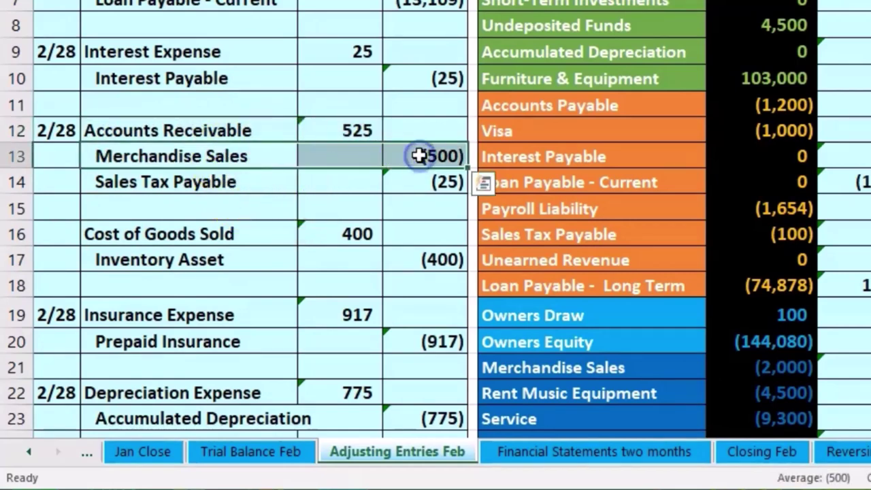
left_click(341, 188)
left_click_drag(341, 189, 424, 184)
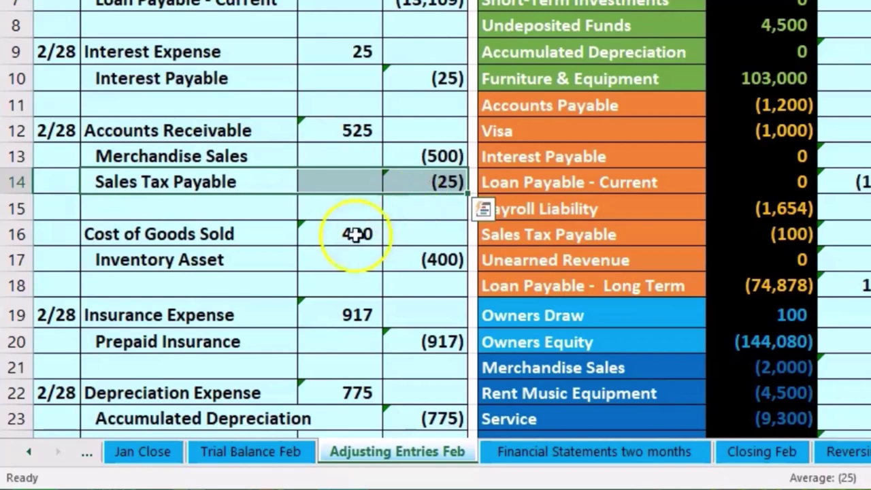
left_click_drag(234, 238, 323, 225)
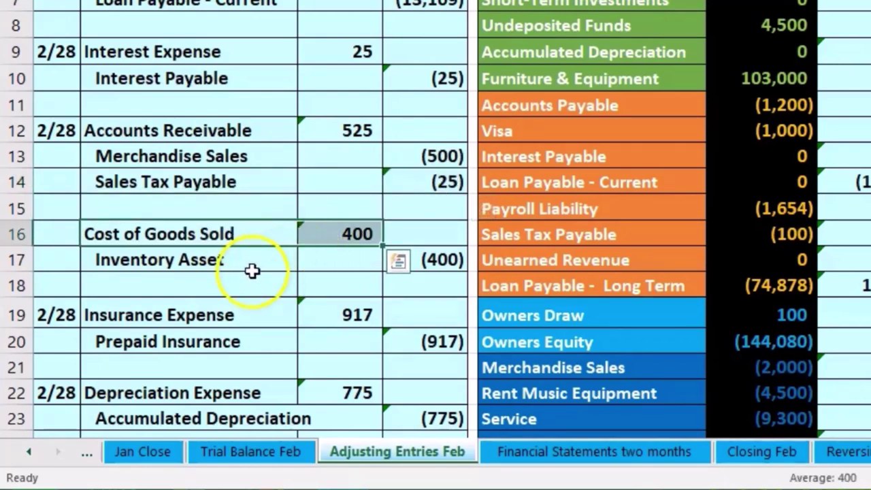
left_click_drag(252, 273, 408, 258)
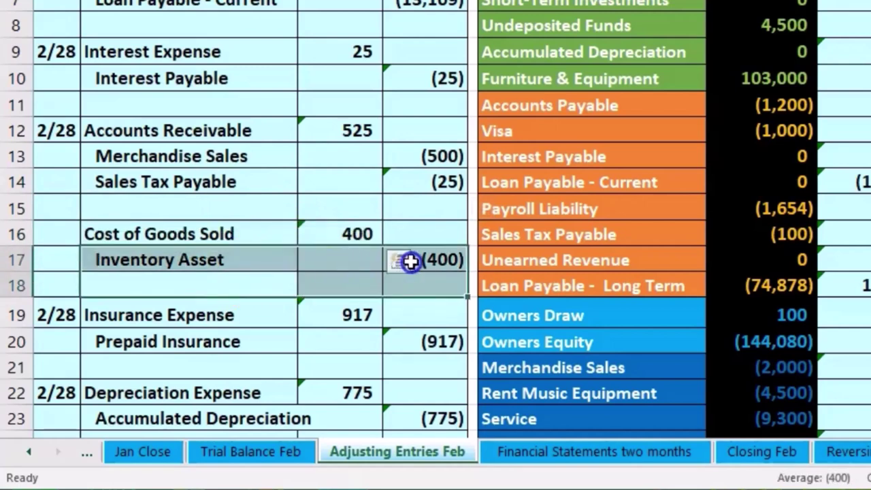
left_click_drag(305, 259, 395, 258)
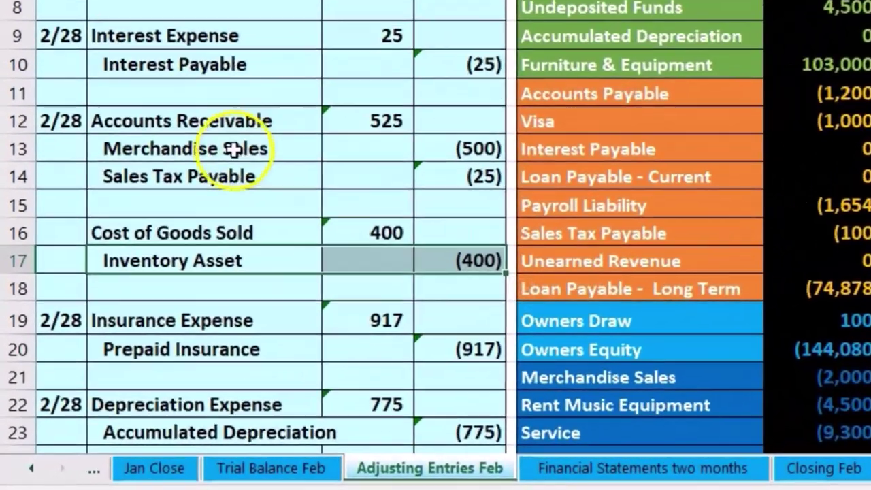
Recheck which accounts in the 2/28 sale and cost of goods sold entry need reversing
left_click(142, 266)
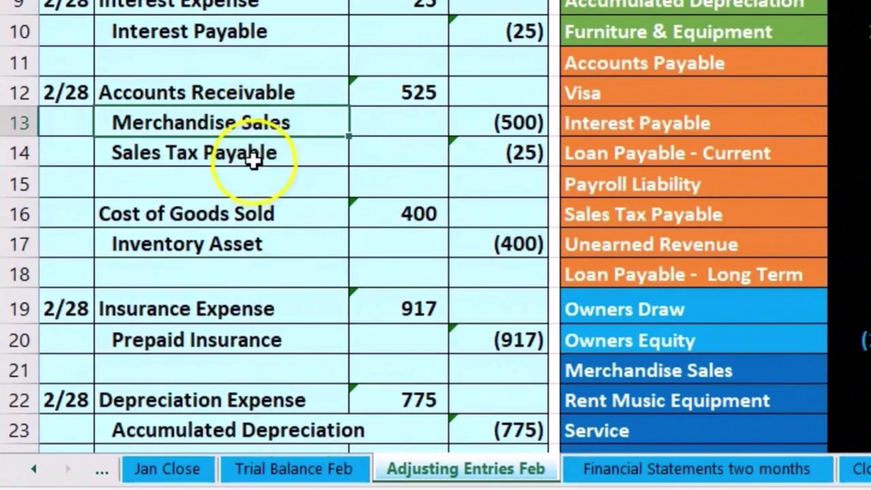
left_click(253, 156)
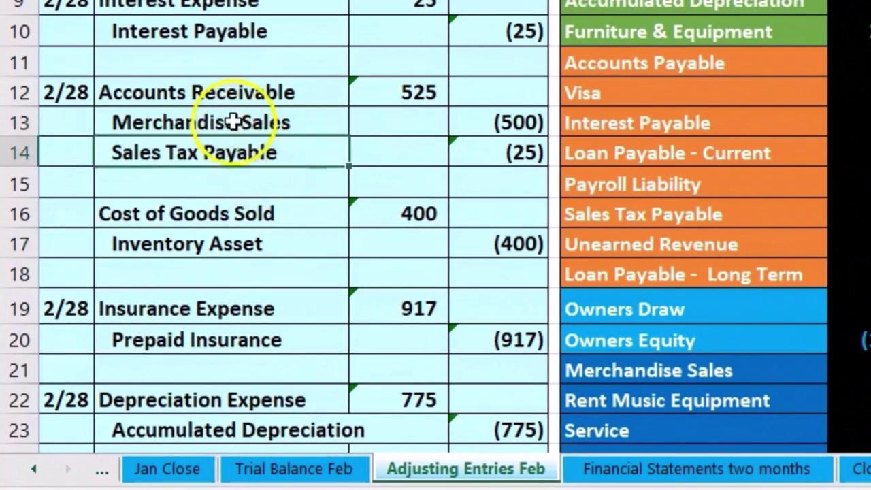
left_click(230, 92)
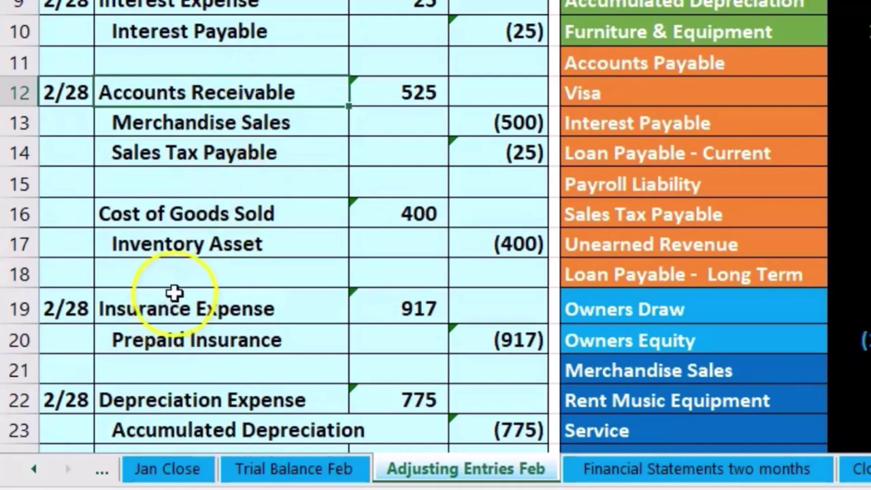
left_click(185, 245)
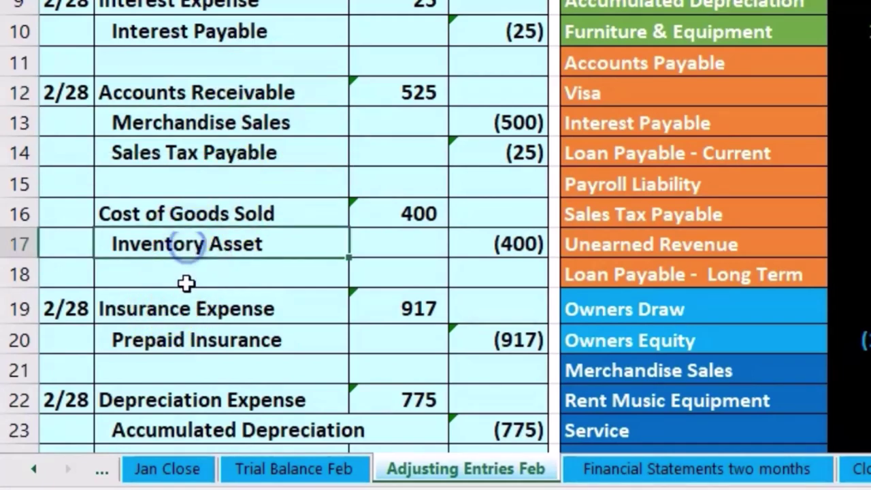
left_click(187, 214)
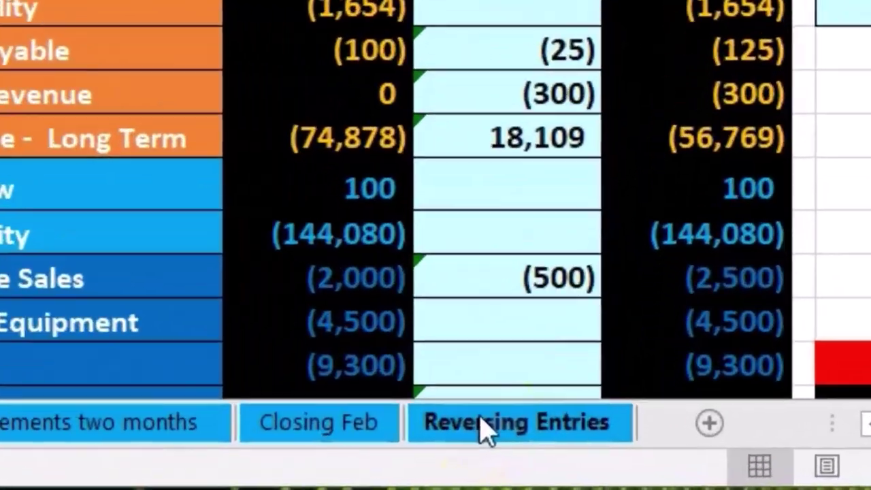
On the Reversing Entries sheet, enter the date 3/1 in A6 for a new reversing entry
left_click(574, 467)
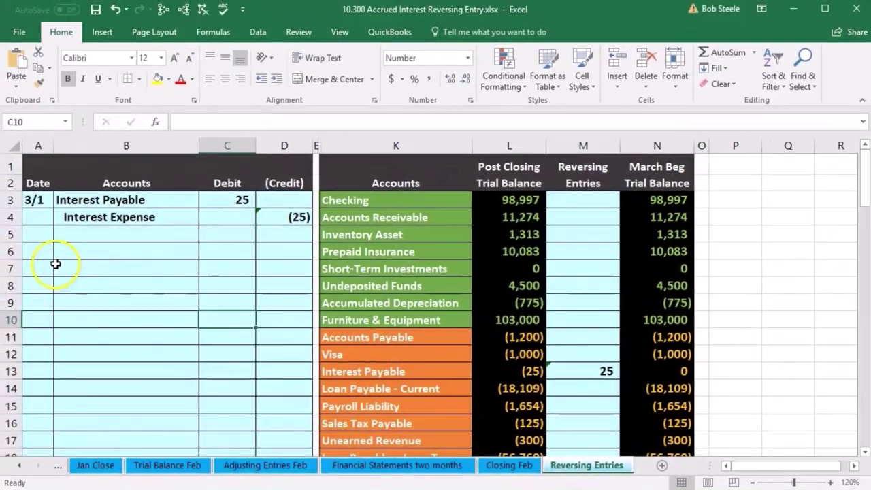
left_click(44, 254)
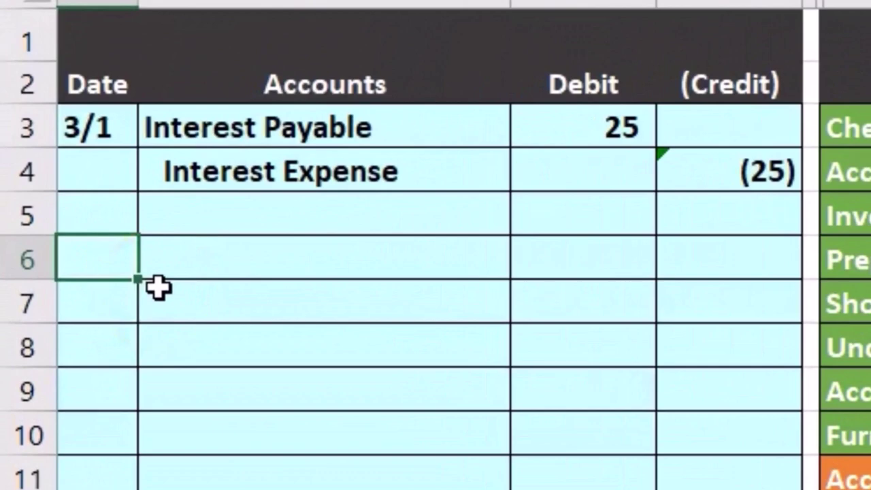
type("3")
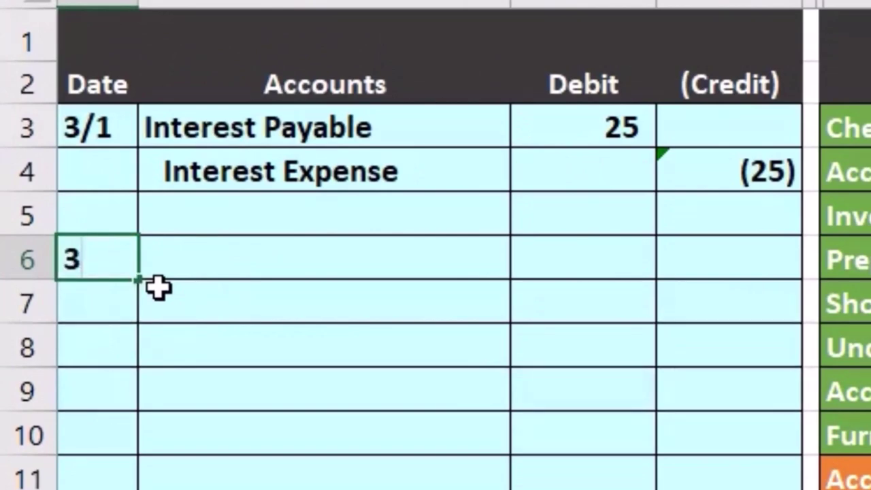
type("/1")
key("Return")
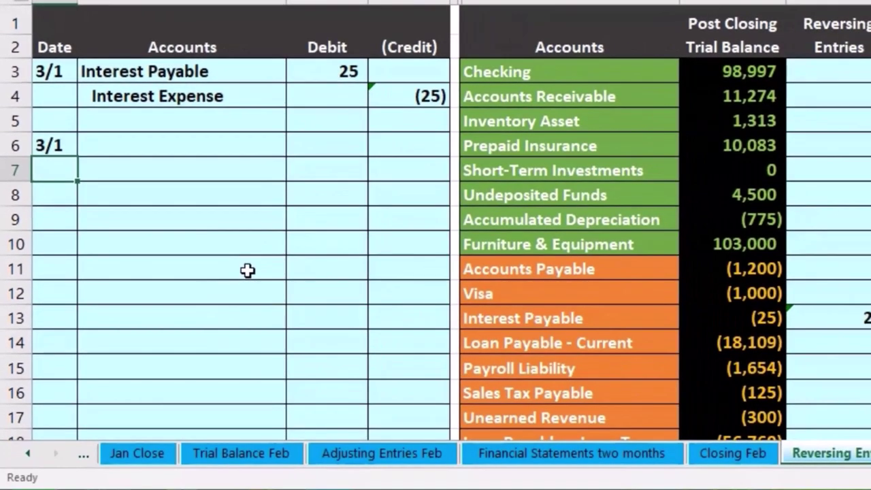
Copy the Accounts Receivable account name from the trial balance list and paste it as values only into B8
left_click(551, 97)
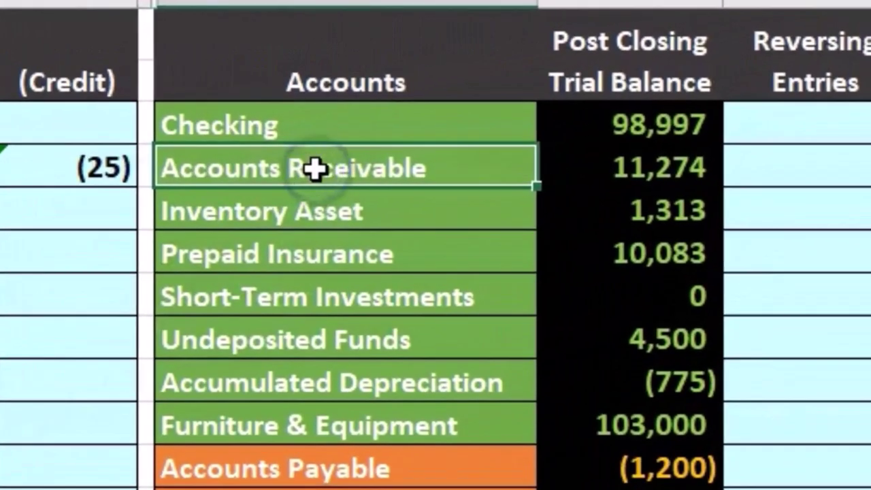
right_click(315, 169)
left_click(85, 166)
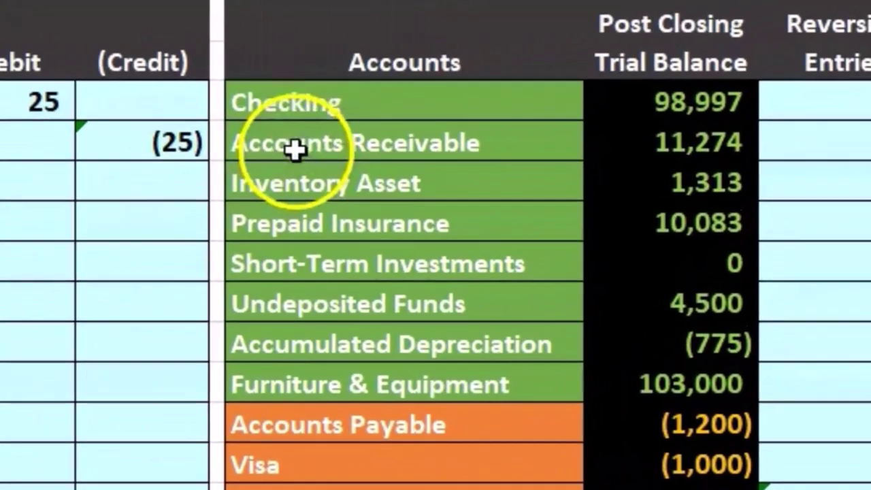
left_click(517, 90)
right_click(516, 89)
left_click(307, 218)
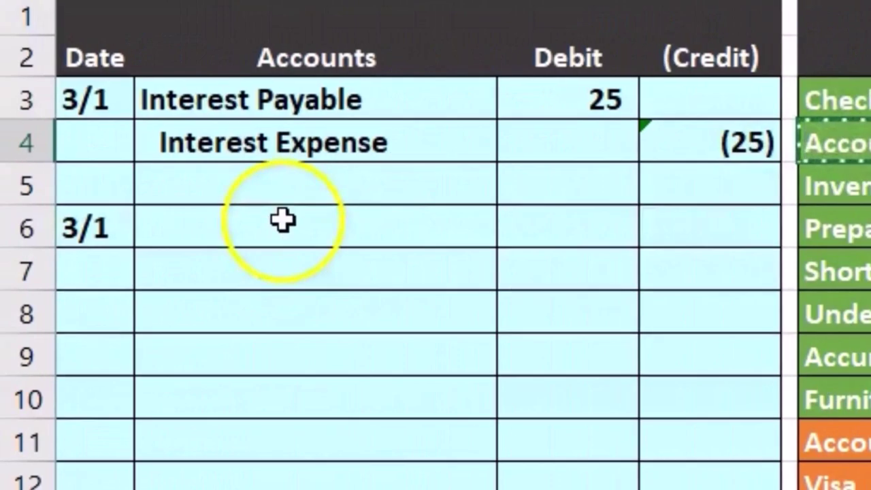
left_click(282, 219)
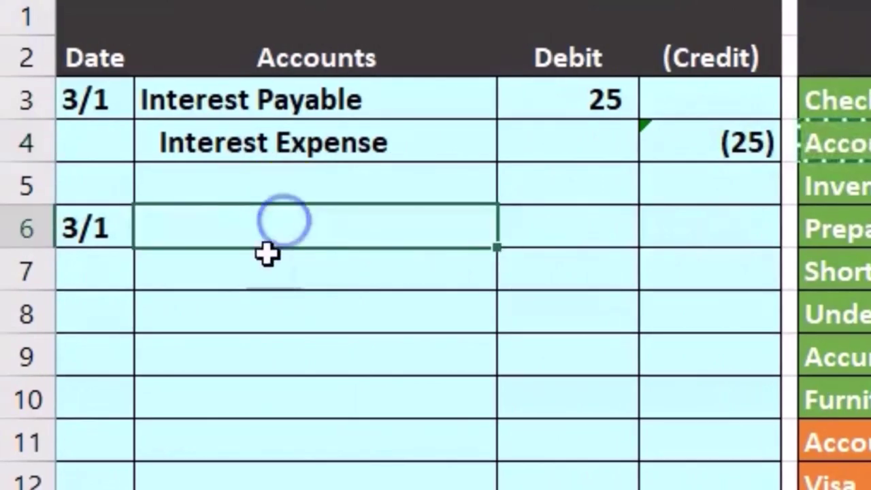
left_click(229, 268)
left_click(221, 319)
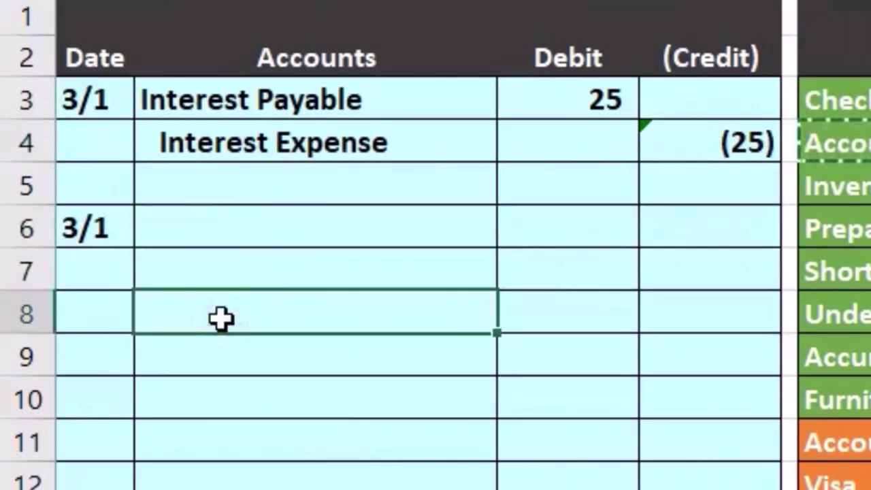
right_click(222, 320)
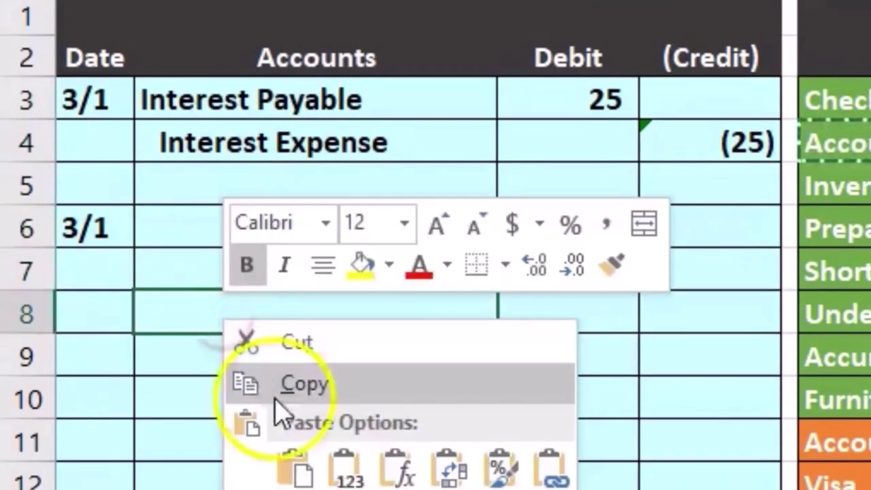
left_click(335, 458)
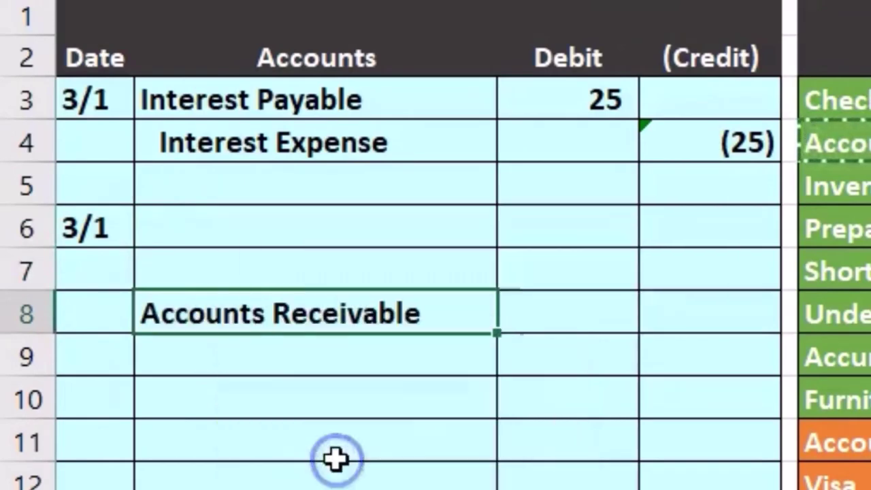
Enter -525 as the Accounts Receivable credit in D8
left_click(694, 316)
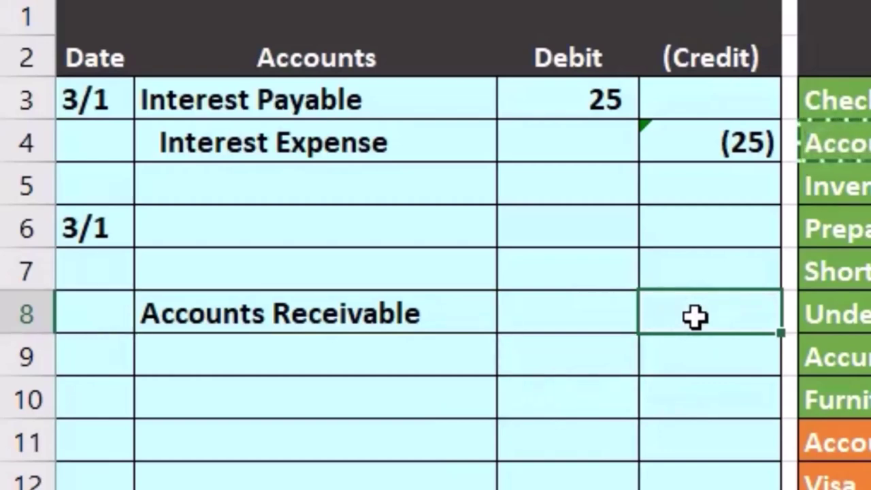
type("-525")
key("Return")
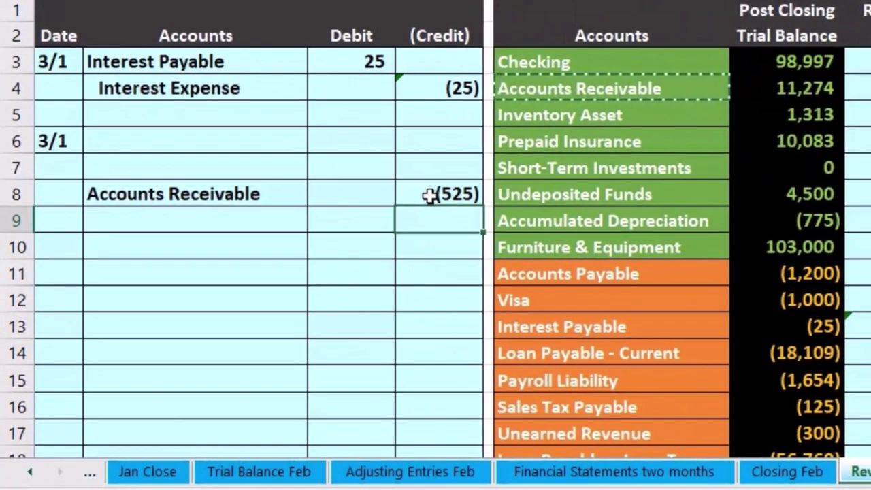
Check the Merchandise Sales and Owners Equity balances in the post-closing trial balance
scroll(493, 288, "down", 2)
scroll(493, 288, "down", 1)
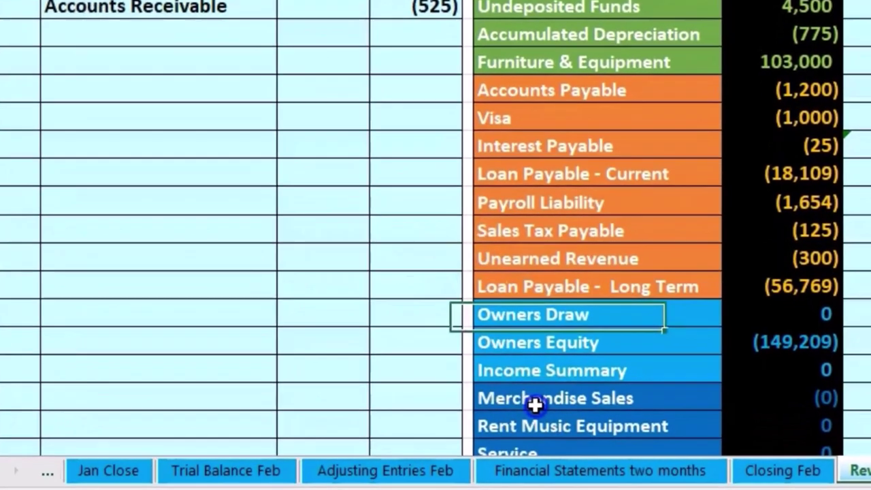
left_click(553, 406)
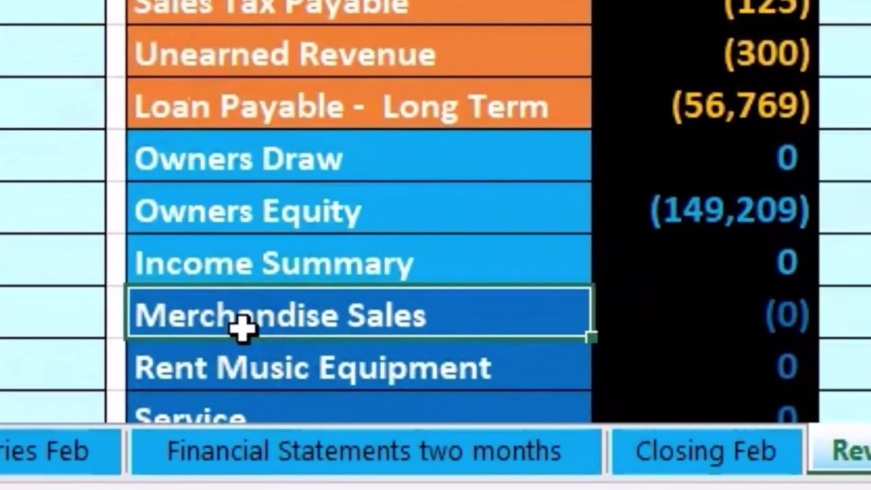
scroll(244, 329, "down", 1)
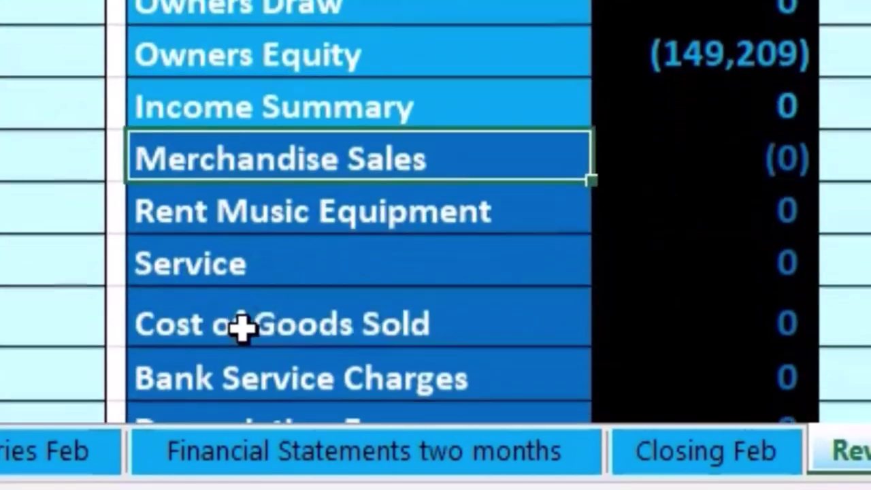
left_click(687, 192)
left_click(686, 166)
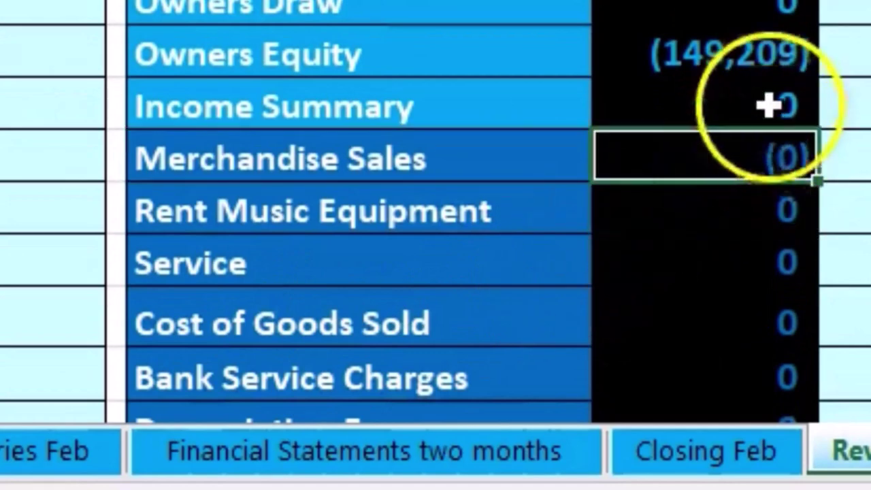
left_click(771, 68)
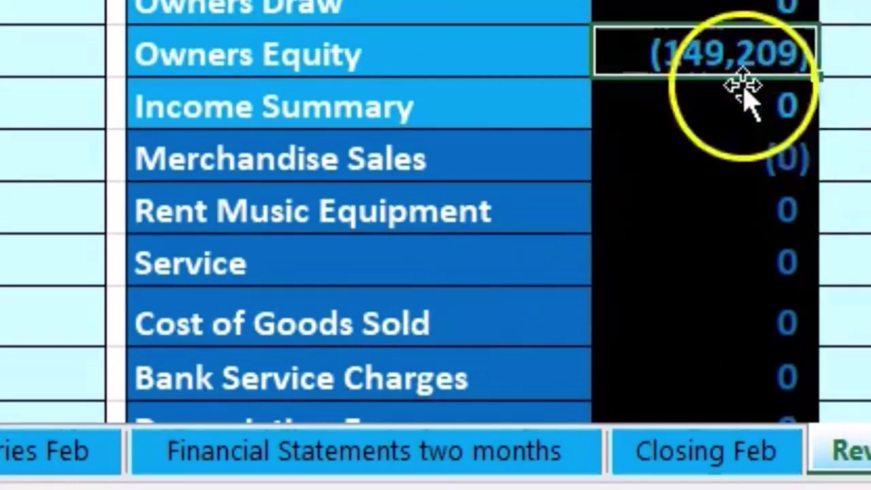
Copy the Merchandise Sales account name from the trial balance list and paste it as values only into B6
left_click(527, 152)
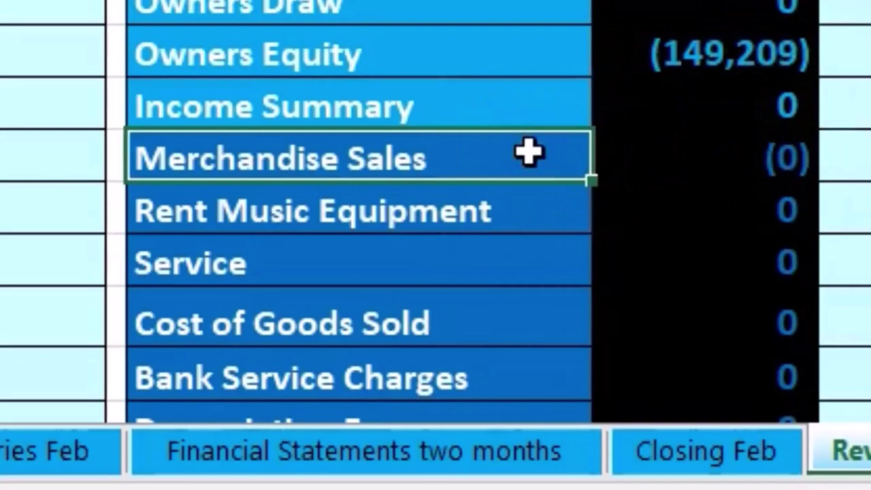
right_click(529, 151)
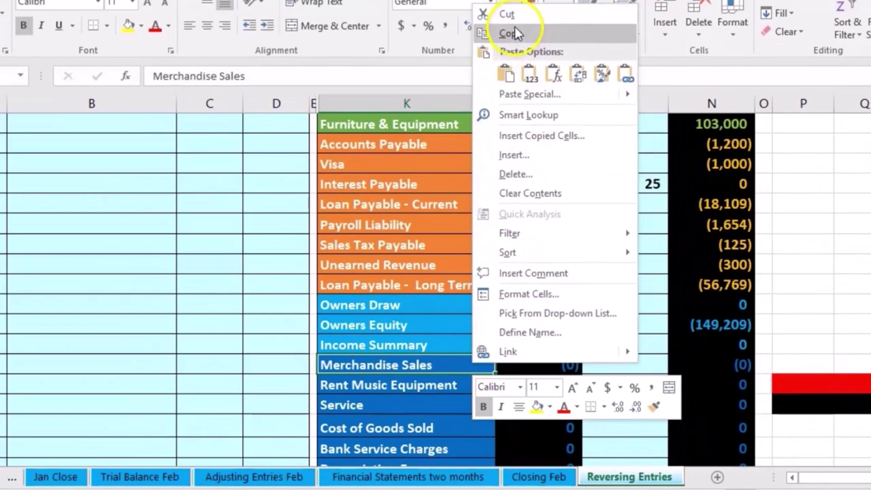
left_click(512, 34)
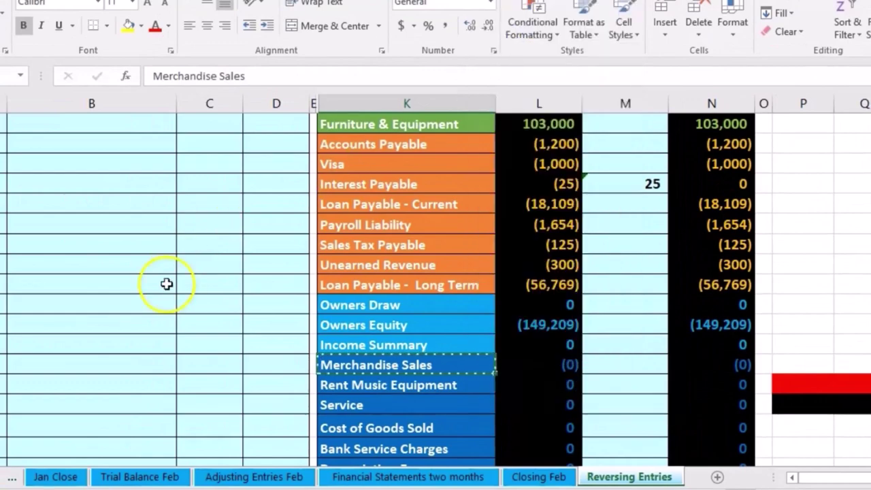
scroll(164, 292, "up", 3)
left_click(37, 204)
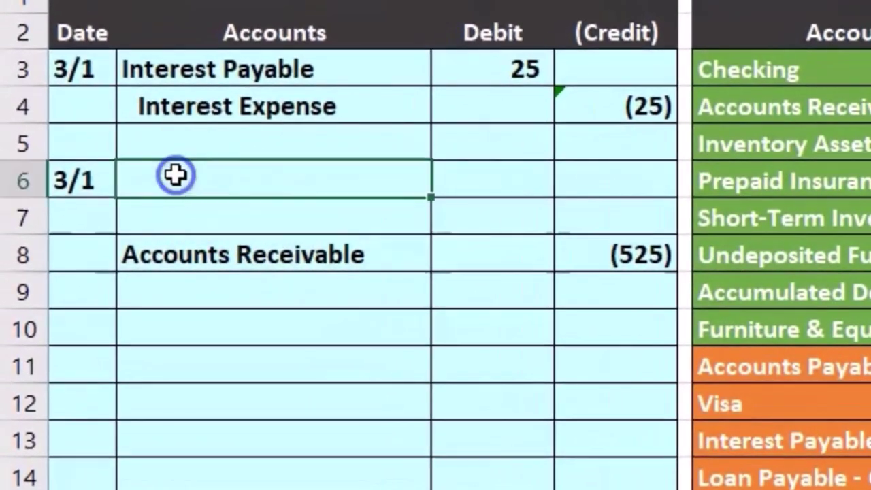
right_click(176, 175)
left_click(286, 302)
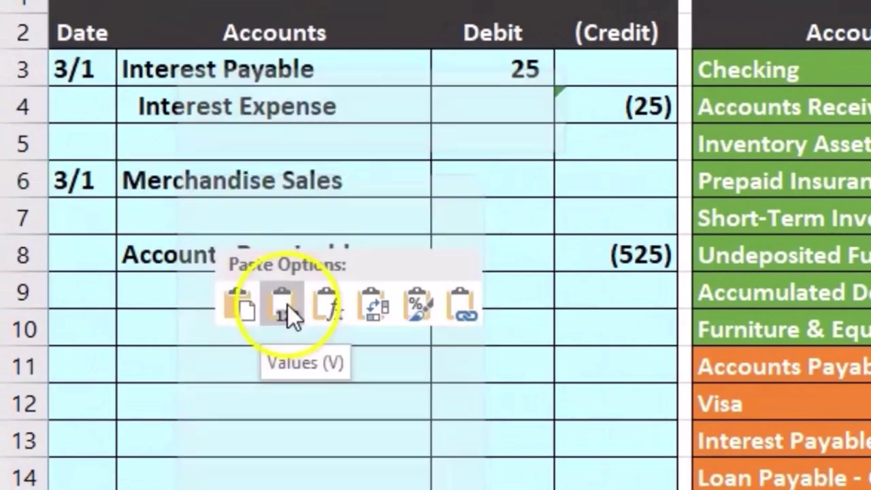
Enter debits of 500 for Merchandise Sales in C6 and 25 in C7 below it
left_click(455, 190)
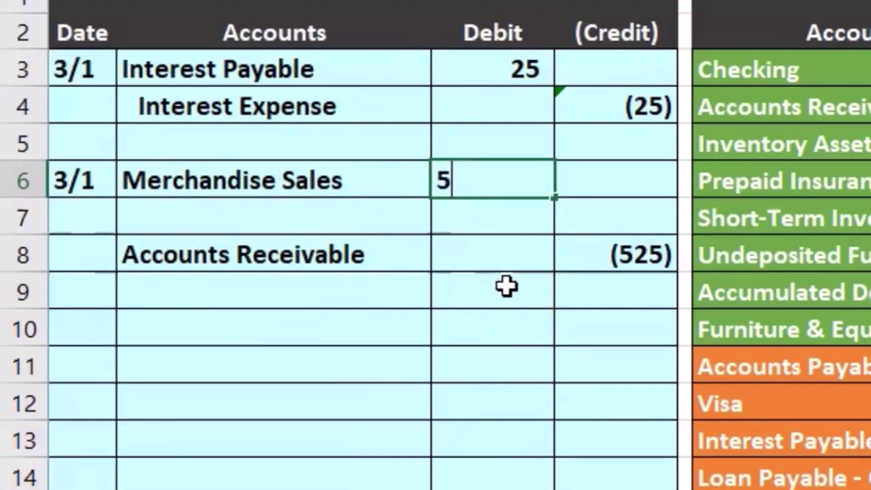
type("500")
key("Return")
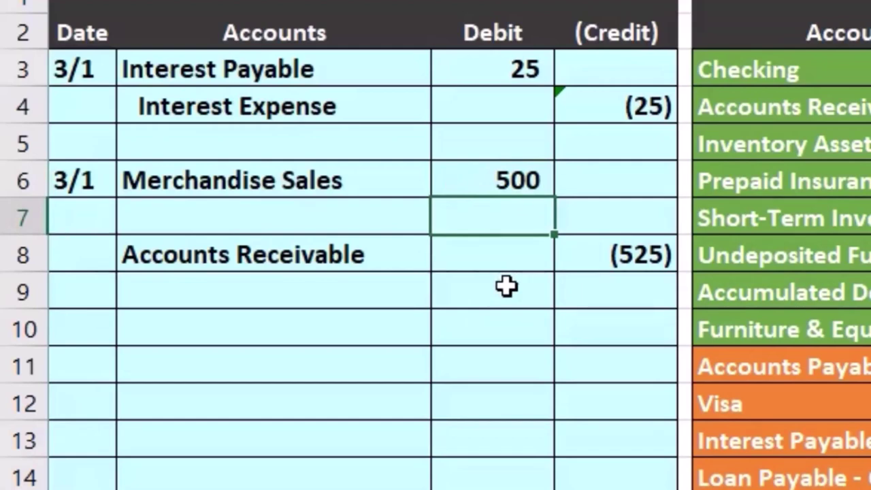
key("Return")
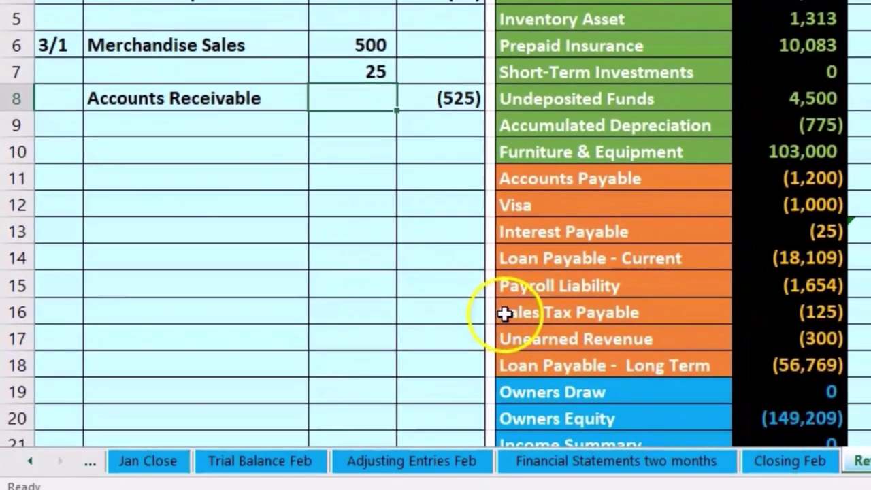
Compare the Sales Tax Payable row with the Merchandise Sales row across the post-closing and March beginning trial balances
left_click(515, 319)
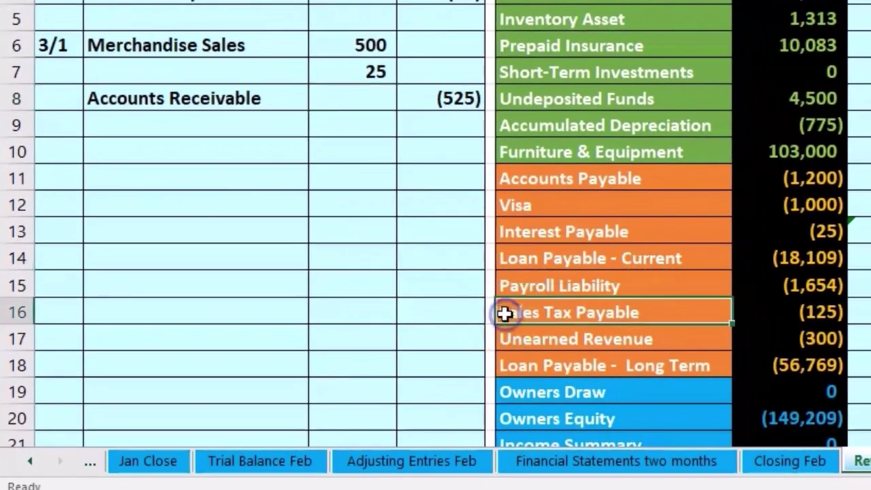
left_click_drag(625, 319, 870, 318)
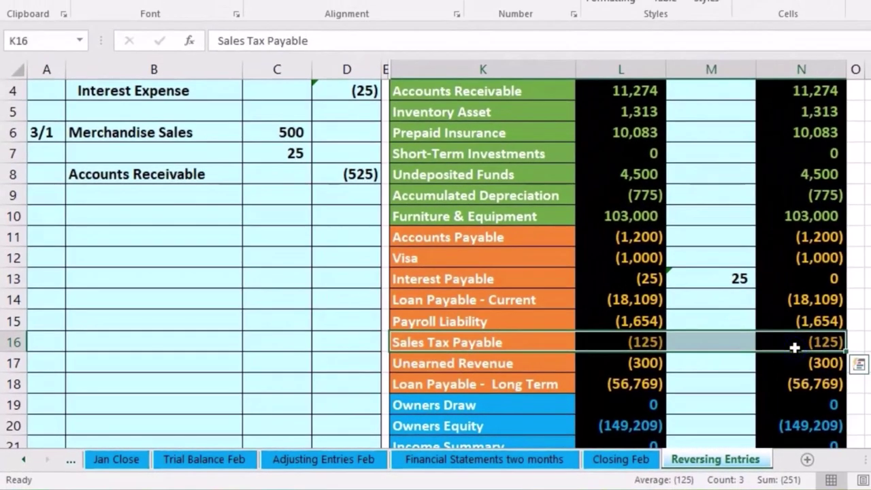
left_click(790, 344)
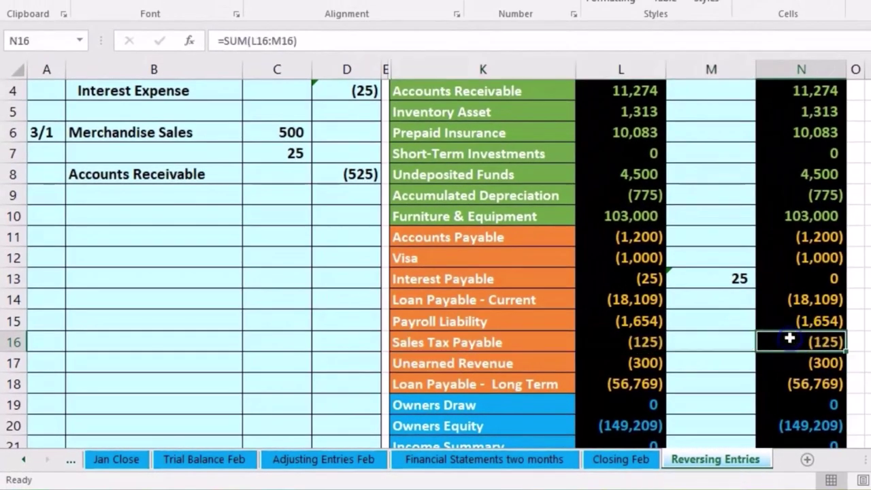
scroll(790, 336, "down", 3)
left_click(786, 282)
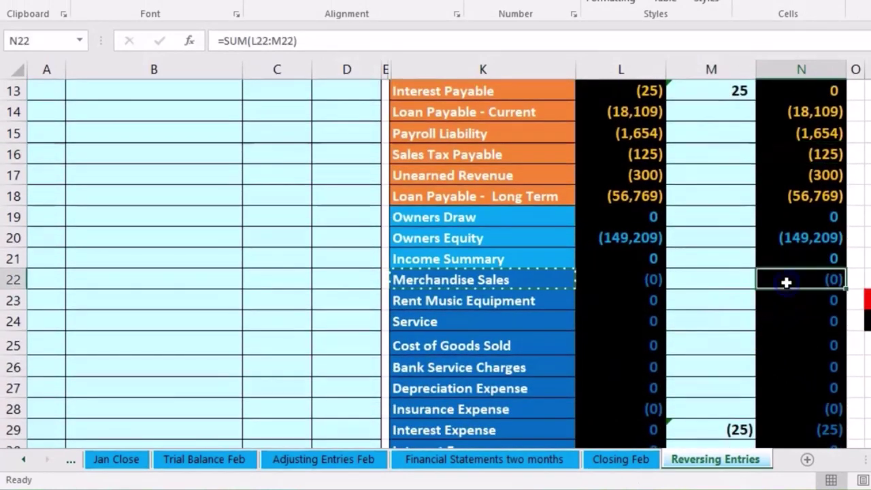
scroll(786, 286, "up", 2)
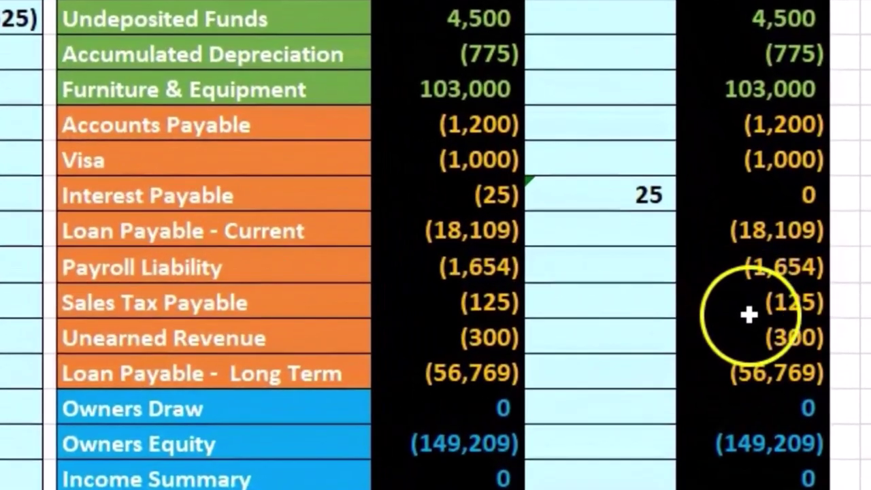
left_click(749, 313)
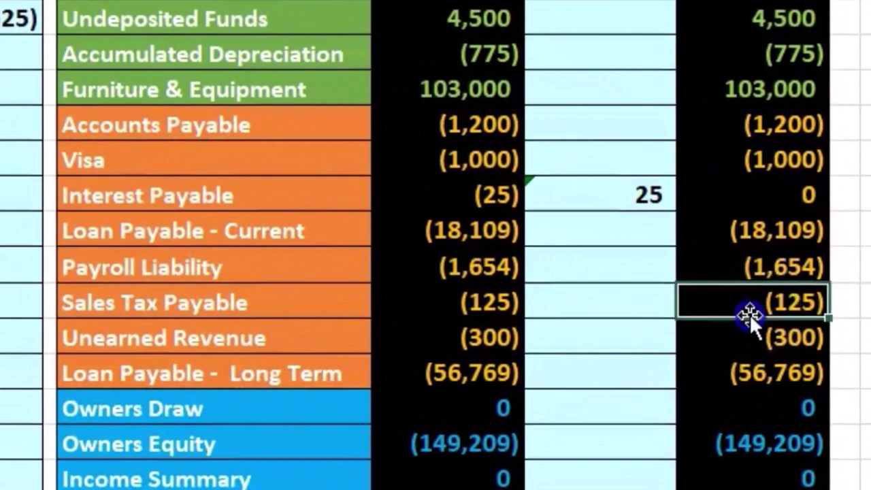
left_click(750, 480)
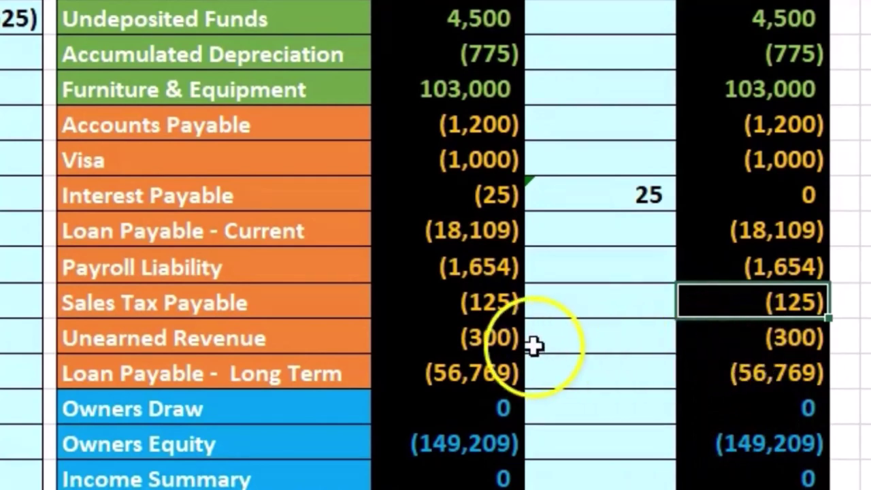
Copy the Sales Tax Payable account name from the trial balance list and paste it as values only into B7
left_click(262, 304)
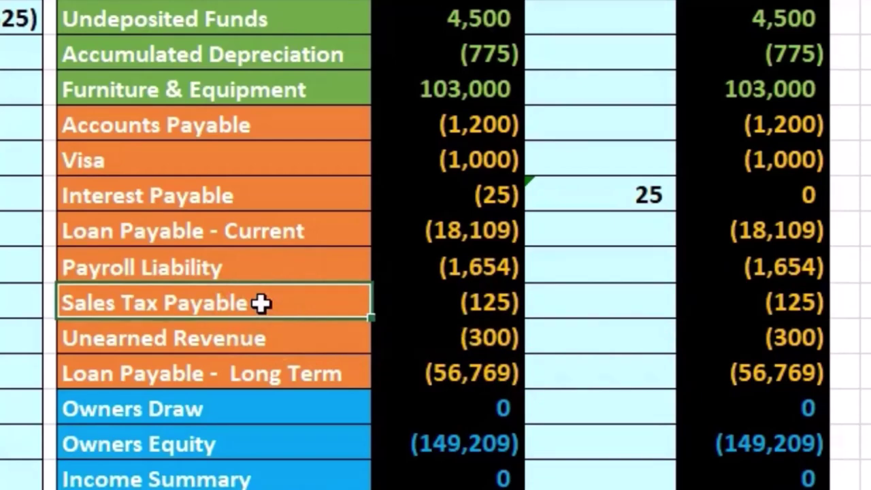
right_click(262, 303)
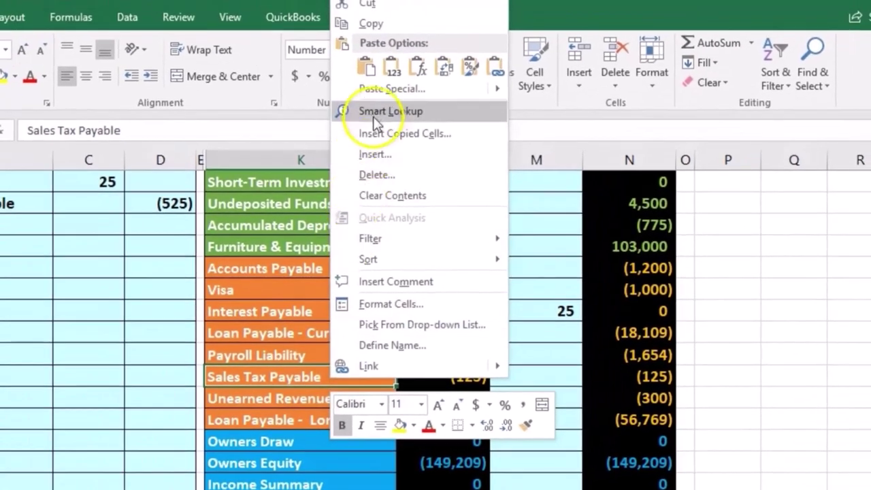
left_click(374, 24)
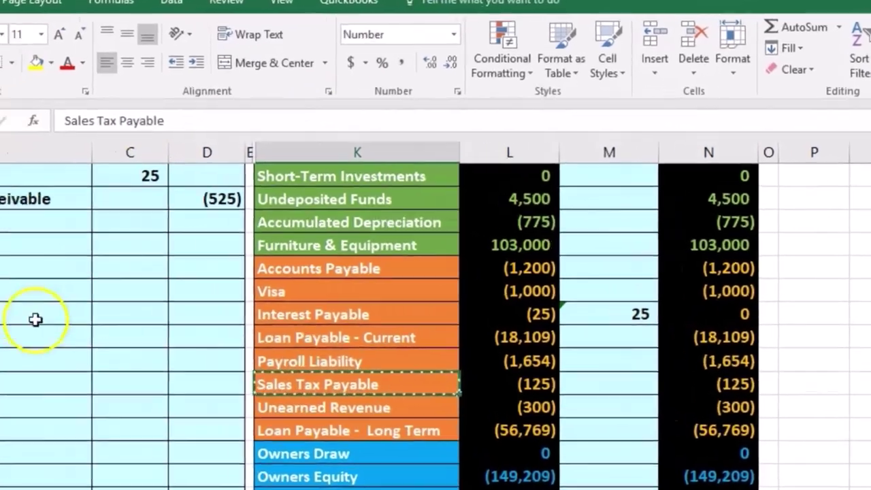
scroll(2, 322, "up", 1)
left_click(189, 219)
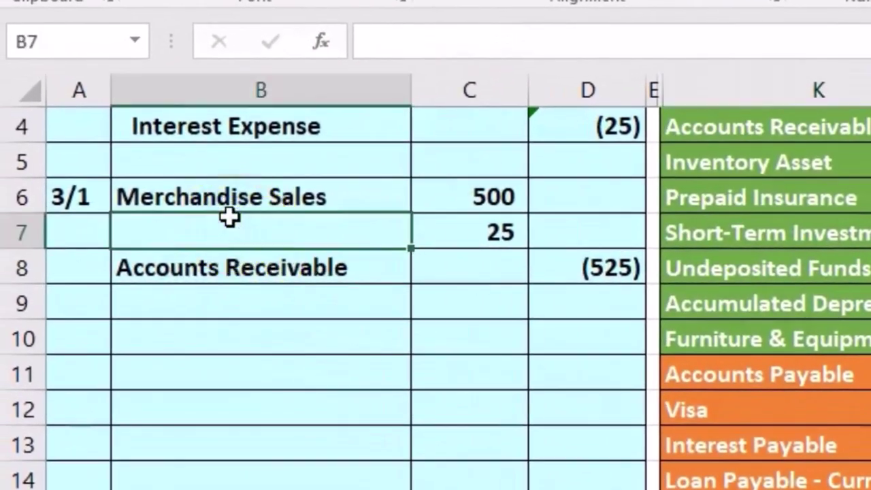
right_click(228, 216)
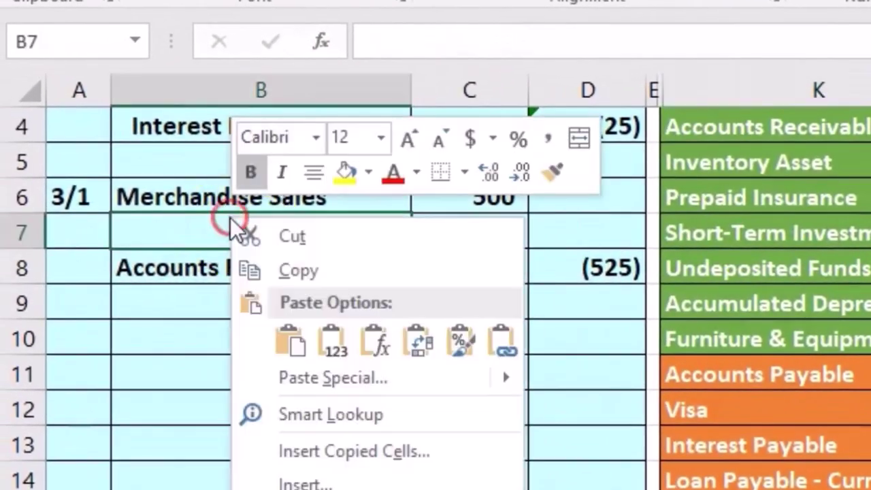
left_click(327, 330)
scroll(307, 425, "up", 1)
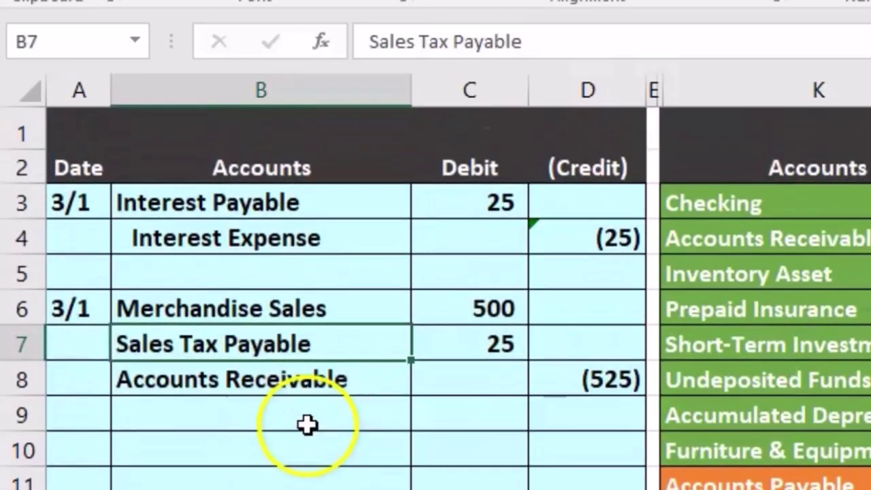
Increase the indent of the Accounts Receivable credit account name in B8
left_click(266, 381)
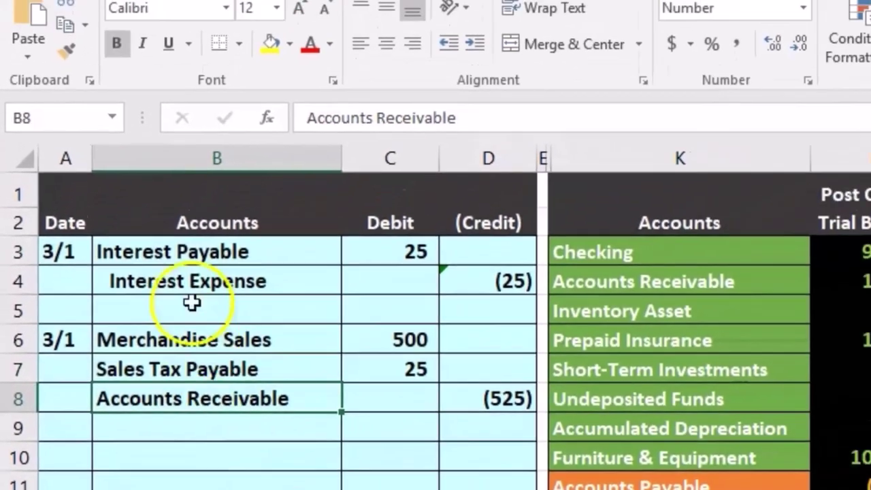
left_click(106, 94)
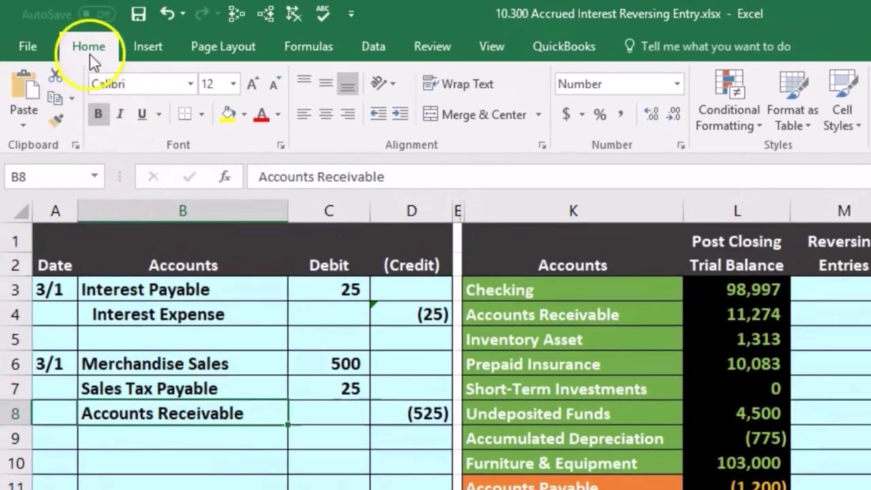
left_click(399, 114)
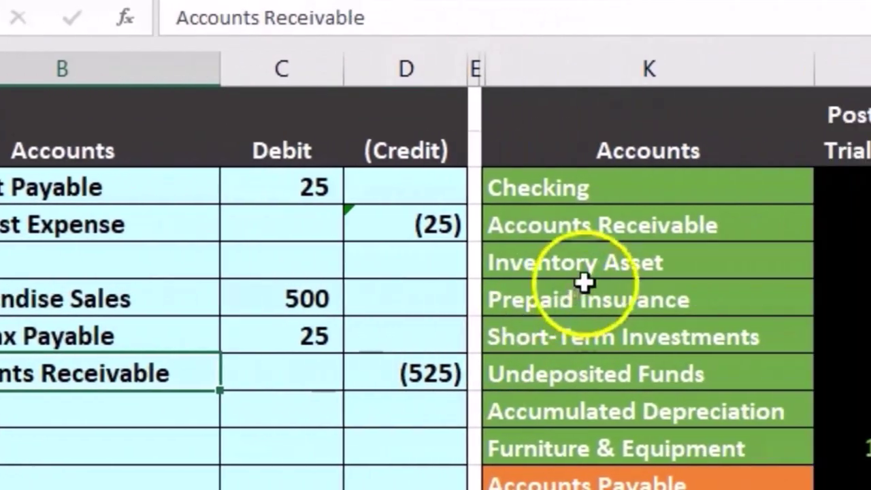
Copy the Inventory Asset account name from the trial balance list, paste it as values only into B10, and select its debit cell C10
left_click(821, 262)
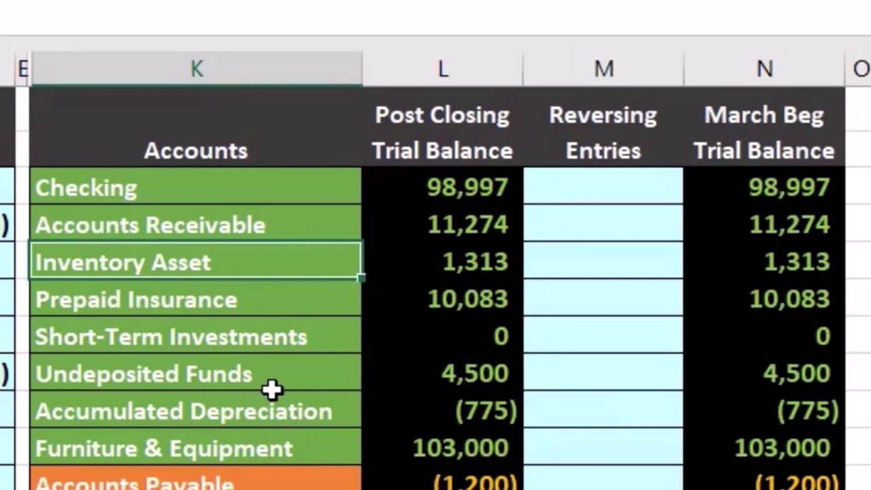
right_click(235, 259)
left_click(254, 317)
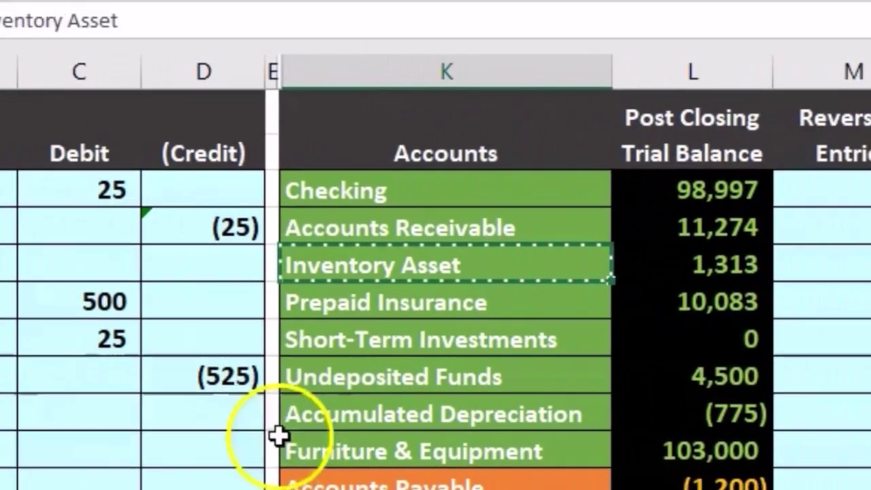
left_click(298, 463)
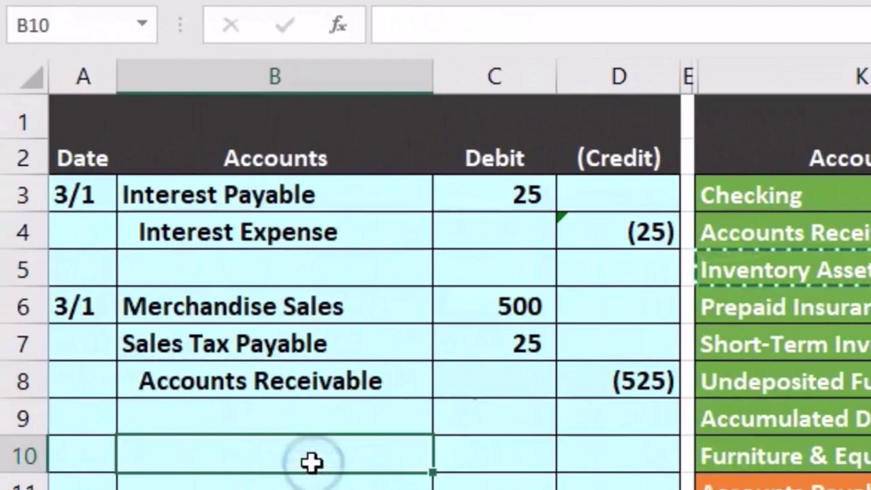
right_click(311, 463)
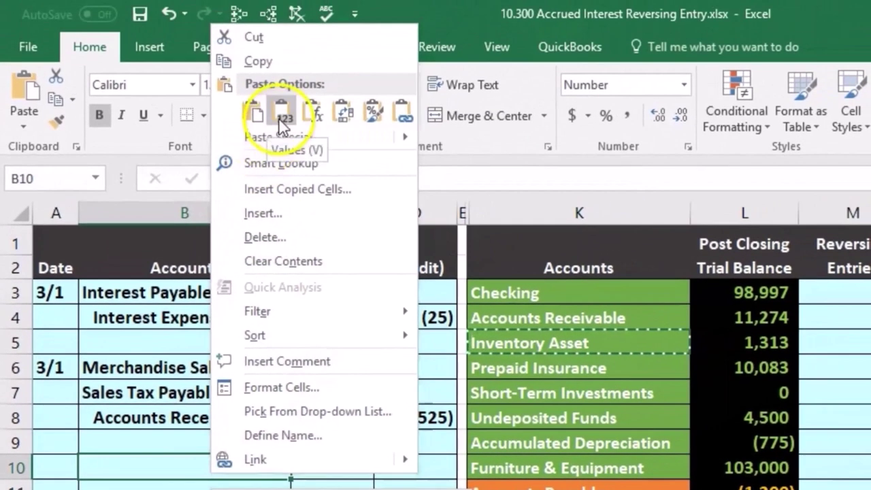
left_click(286, 113)
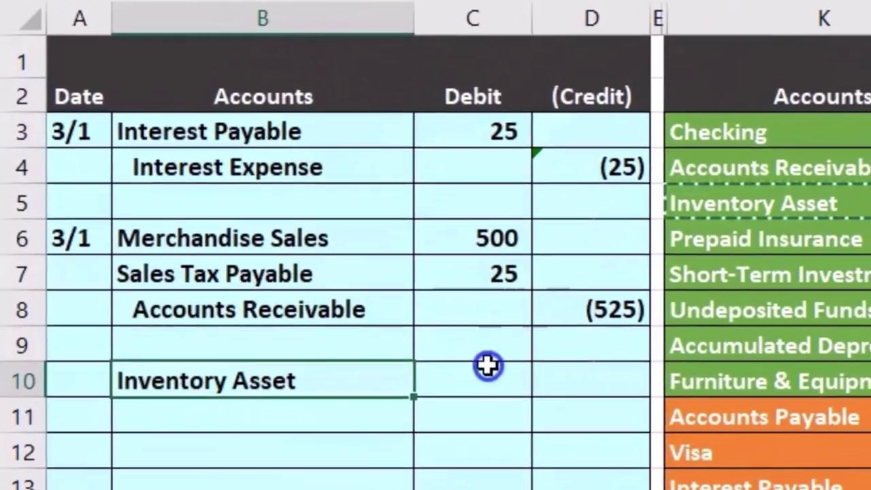
left_click(344, 463)
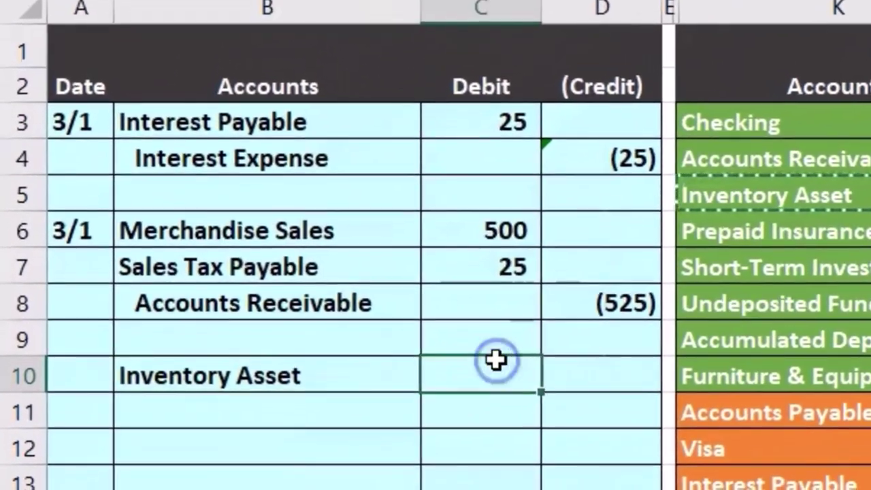
Enter a 400 debit for Inventory Asset in C10 and credit the same amount in D11 as the negative of C10
type("400")
key("Return")
key("Right")
type("-")
left_click(496, 359)
key("Return")
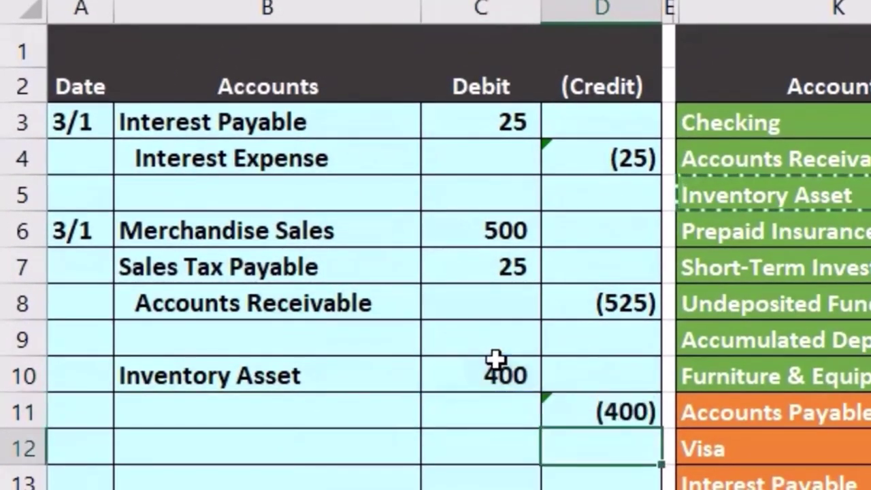
Copy the Cost of Goods Sold account name from the trial balance list
scroll(519, 402, "down", 3)
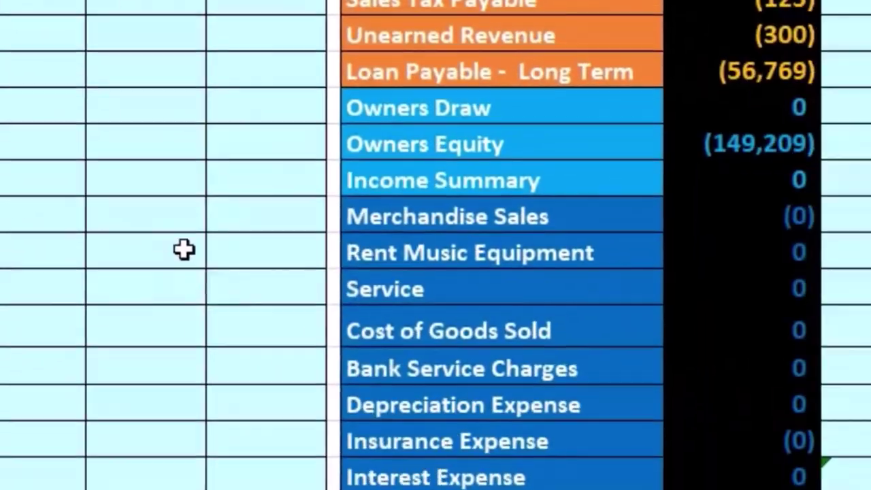
left_click(181, 236)
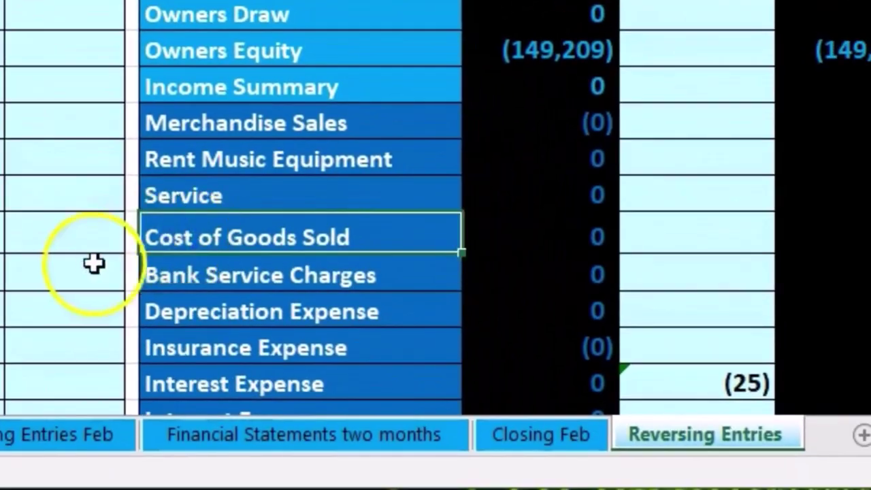
scroll(90, 263, "down", 1)
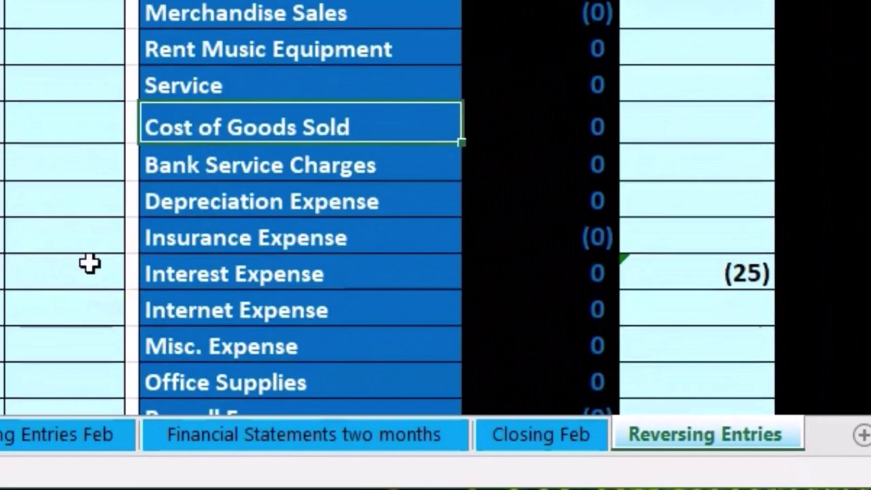
left_click(560, 134)
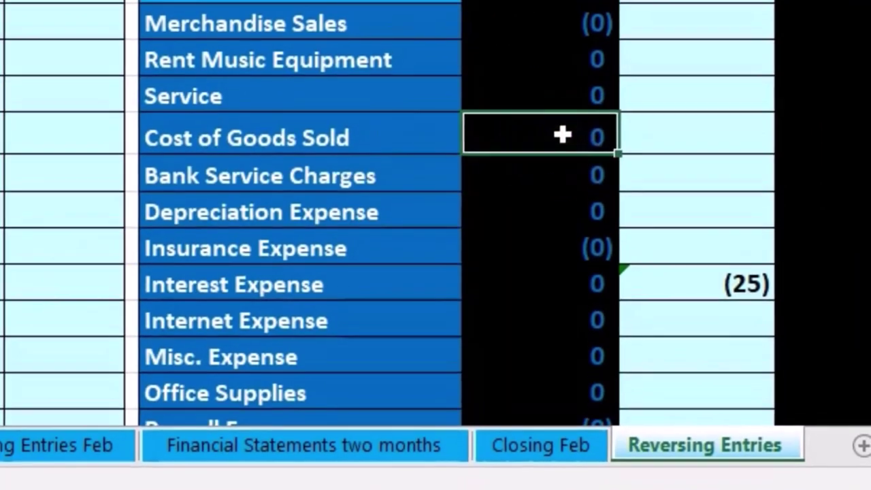
left_click(542, 12)
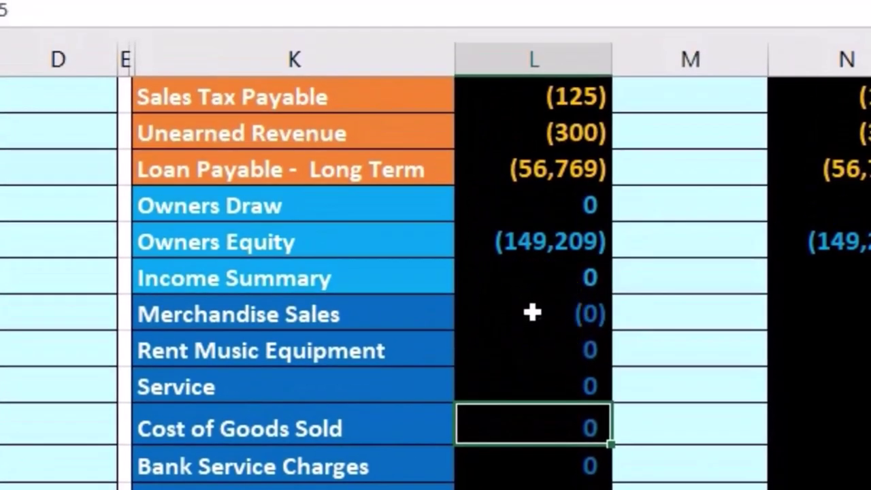
left_click(534, 320)
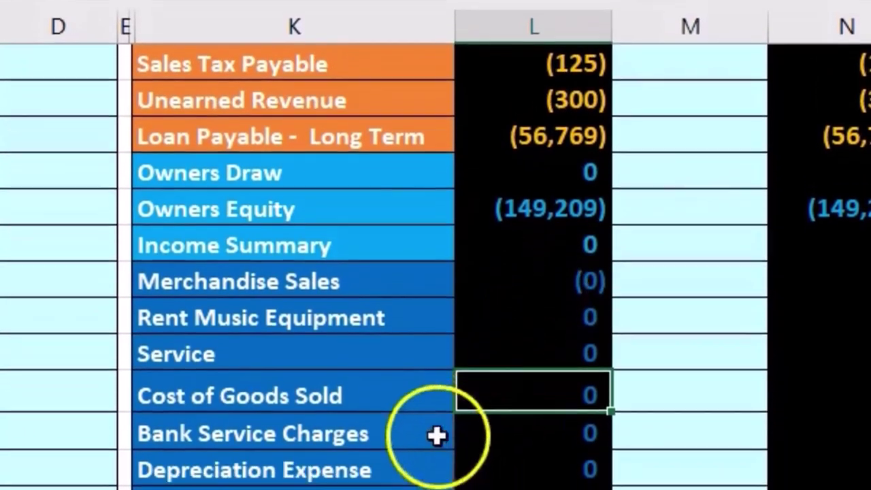
left_click(414, 471)
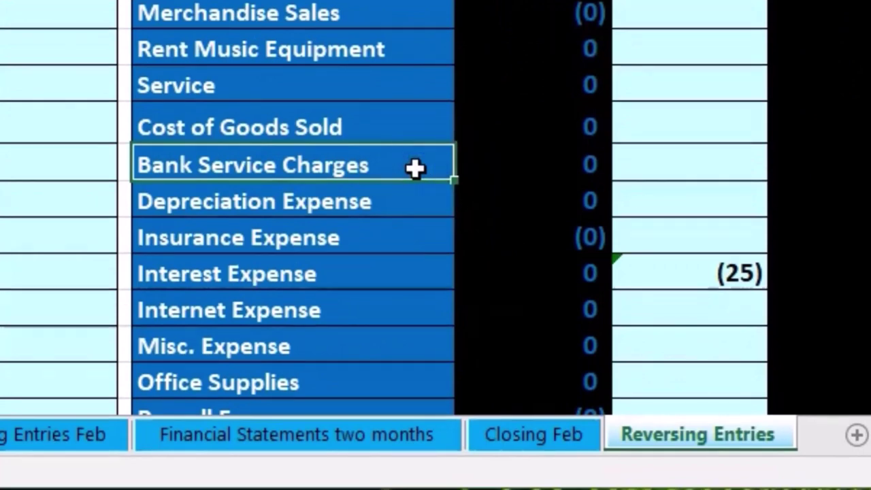
right_click(416, 169)
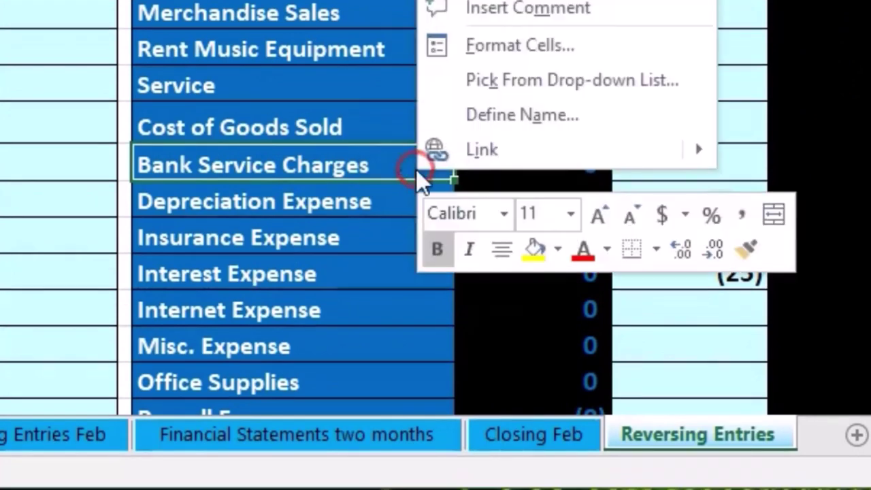
left_click(358, 170)
left_click(313, 123)
right_click(313, 123)
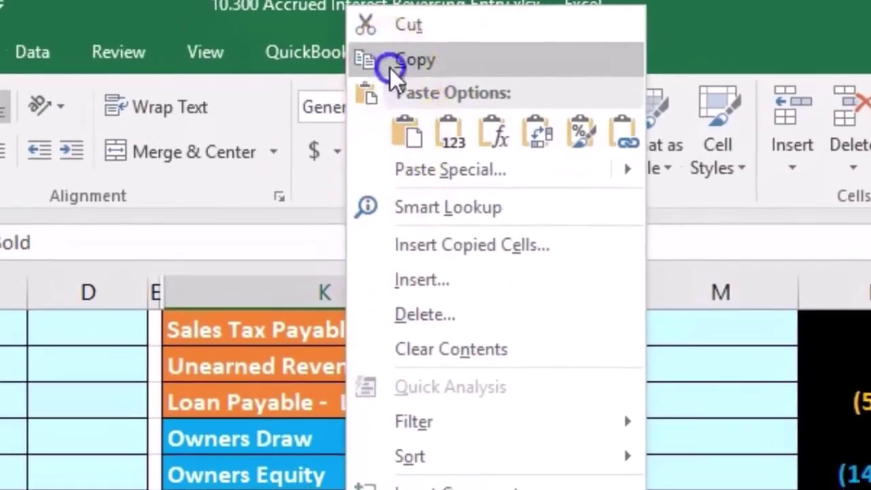
left_click(390, 68)
Paste the Cost of Goods Sold name as values only into B11 and increase its indent
scroll(456, 395, "up", 4)
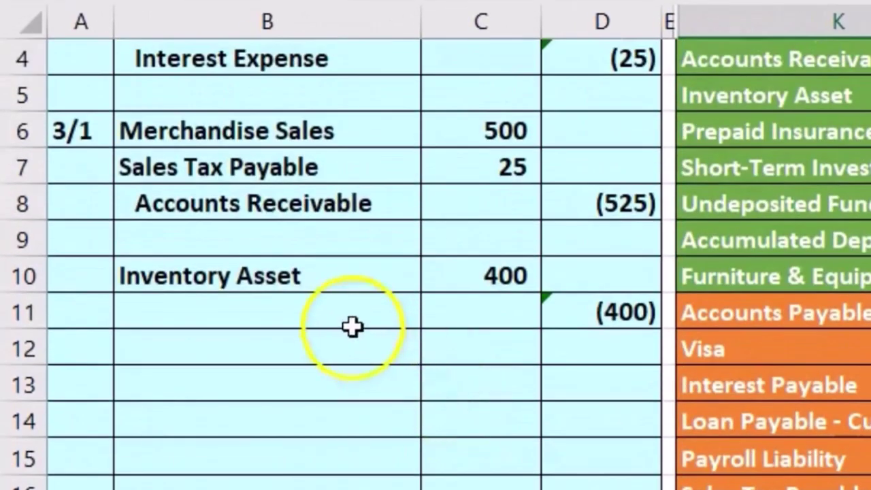
left_click(335, 314)
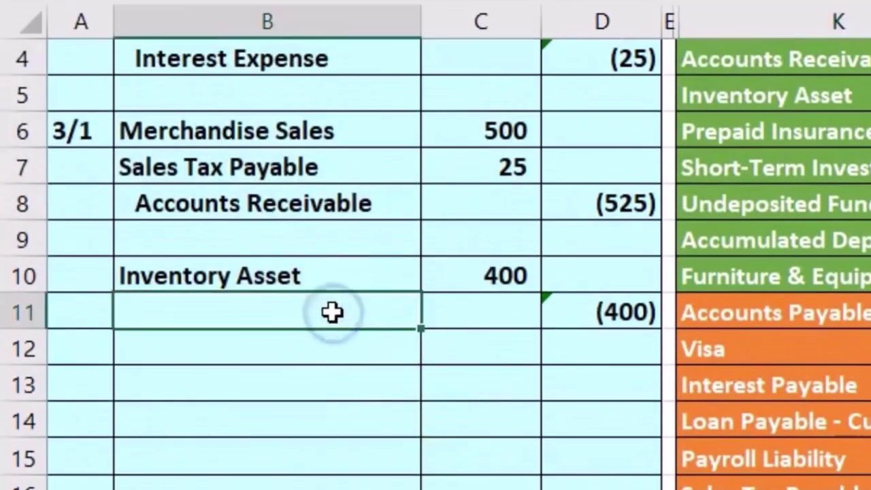
right_click(333, 313)
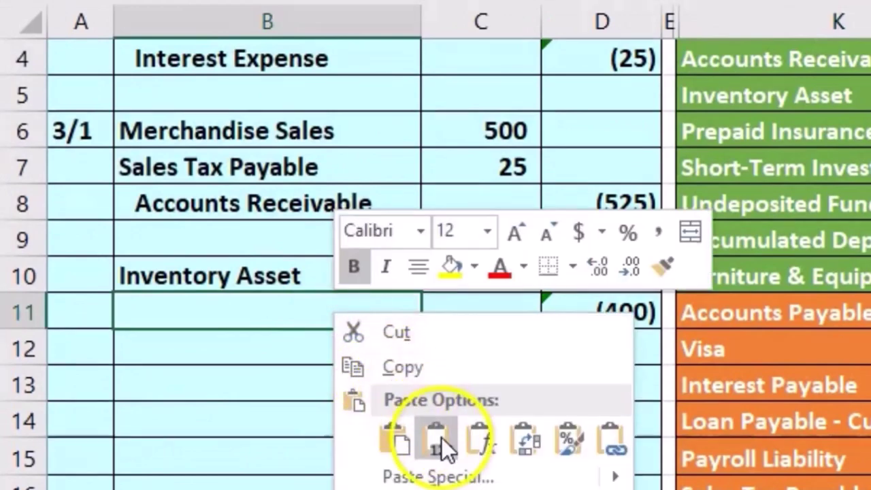
left_click(442, 438)
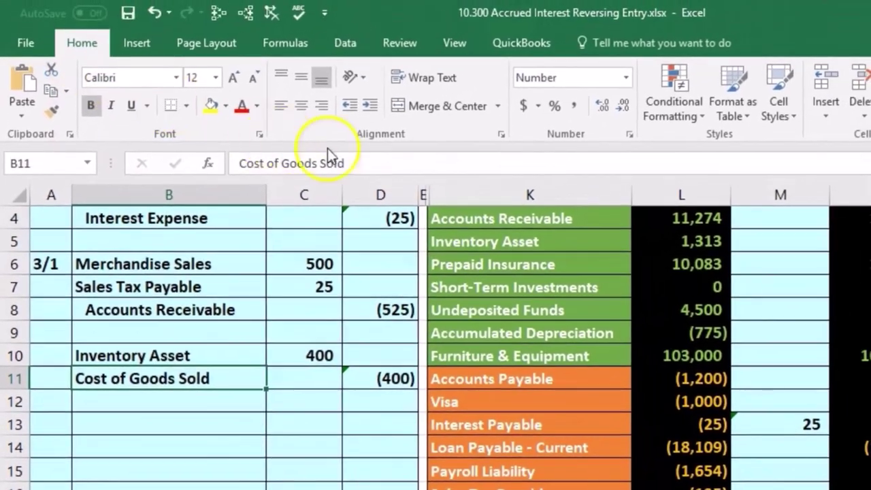
left_click(370, 105)
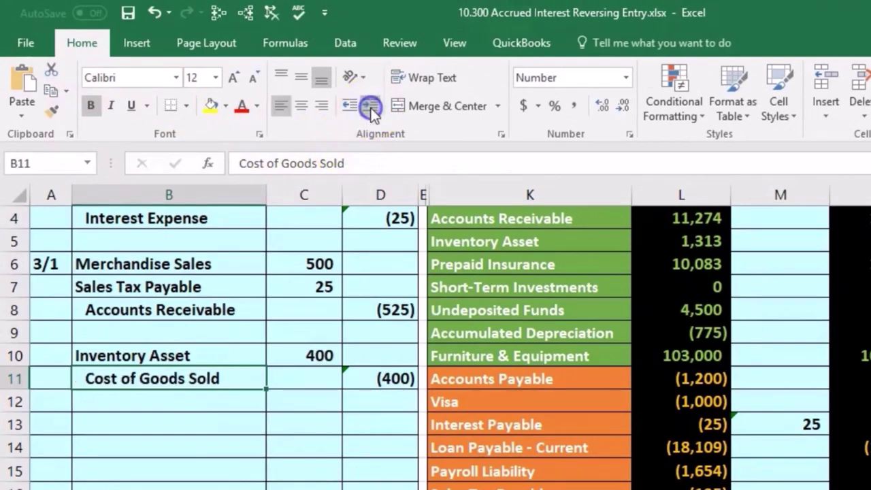
scroll(341, 477, "up", 1)
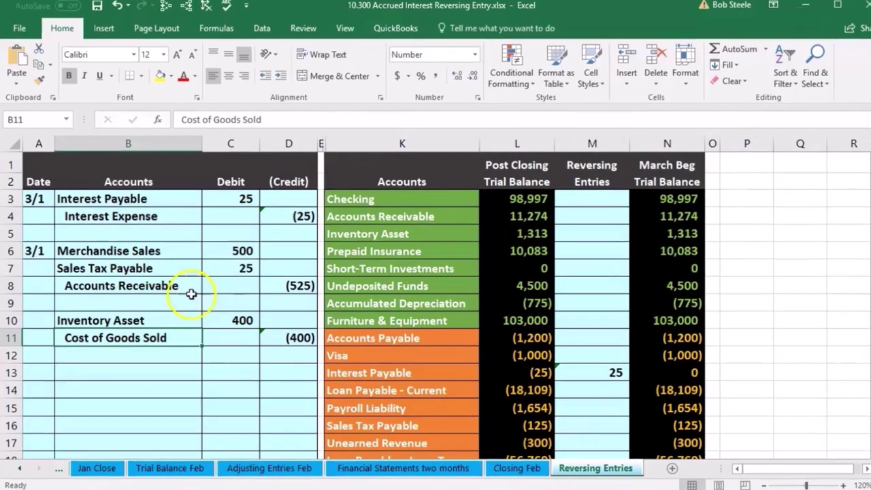
Review the Accounts Receivable, Sales Tax Payable, Inventory Asset and Cost of Goods Sold lines of the 3/1 sale reversing entry
left_click(191, 288)
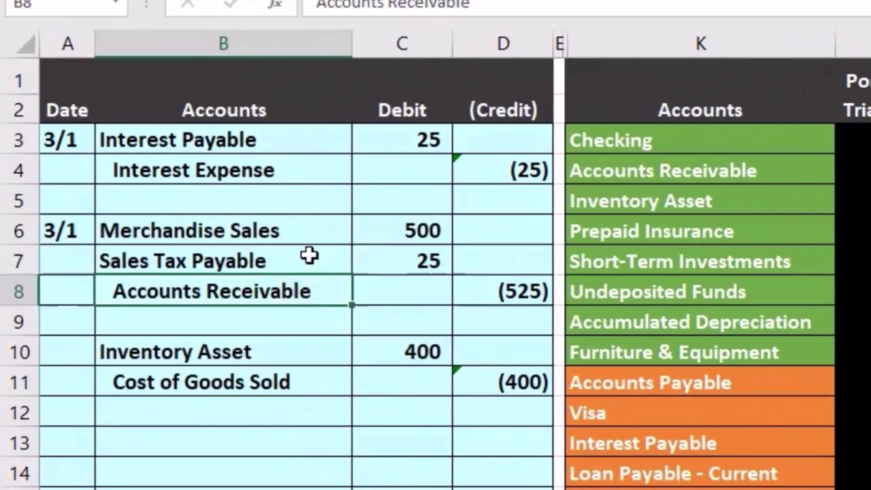
left_click(171, 253)
left_click(296, 256)
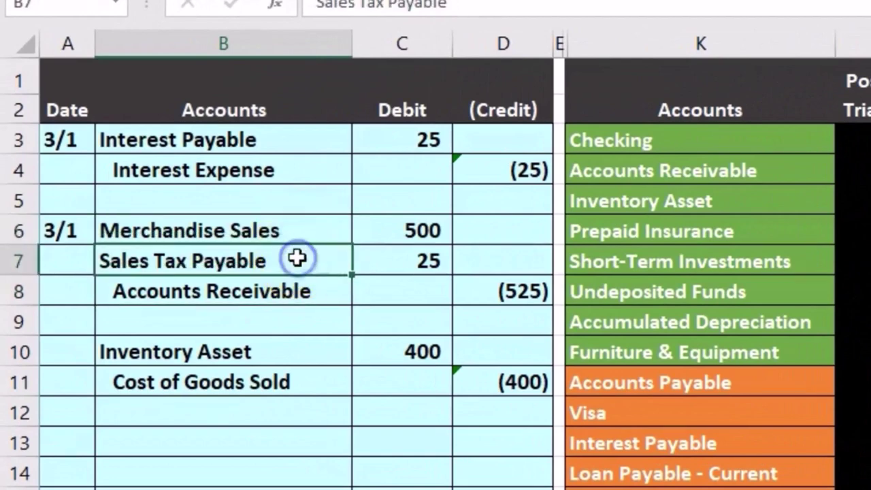
left_click(290, 343)
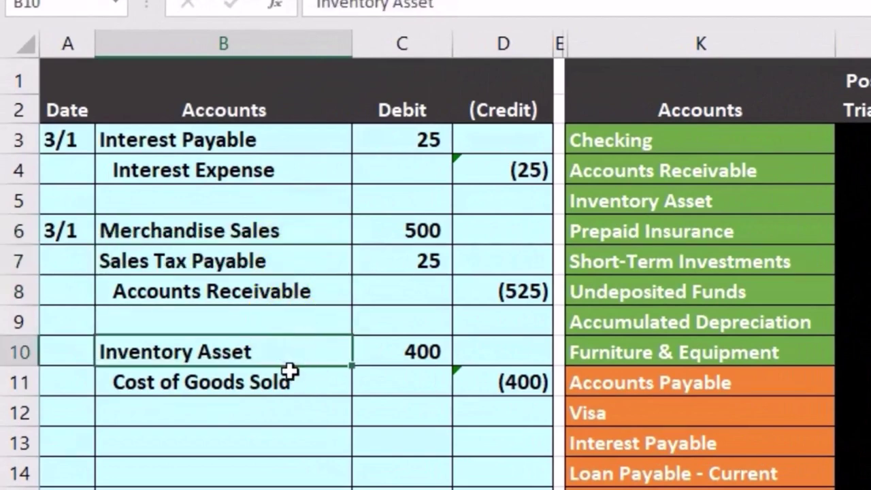
left_click(290, 379)
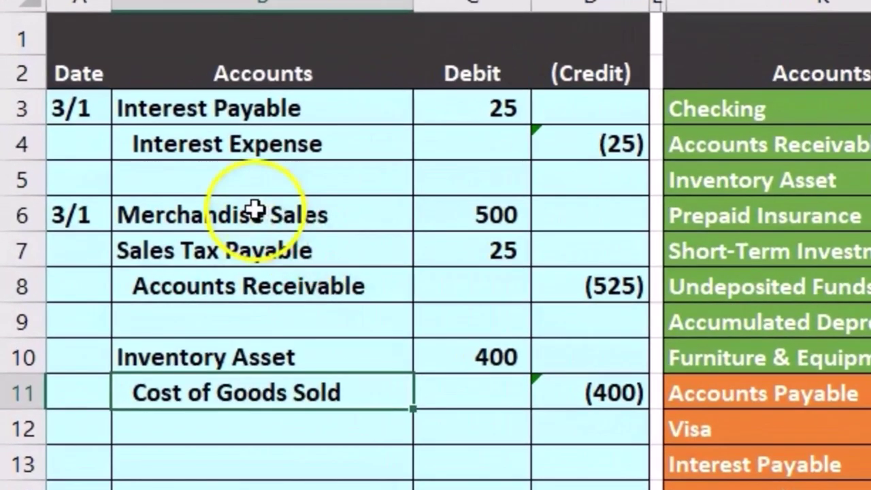
Post the Merchandise Sales debit by linking its cell in the Reversing Entries column to C6
left_click(166, 252)
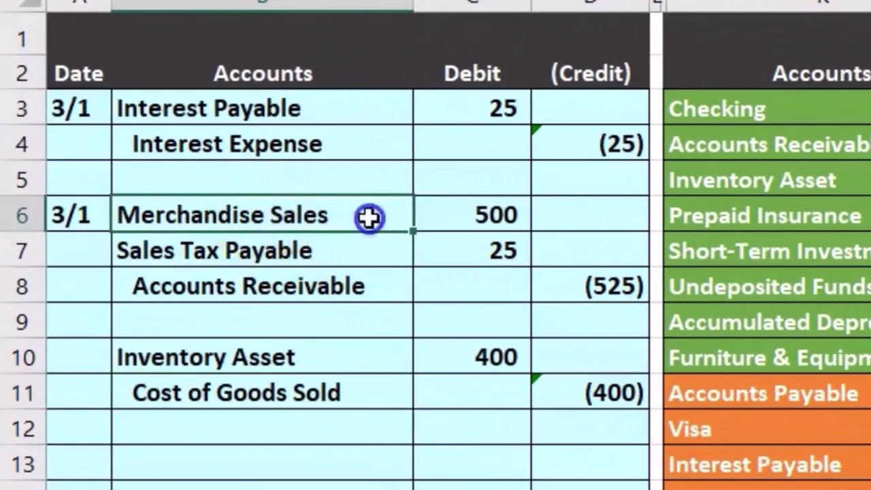
left_click_drag(345, 216, 436, 214)
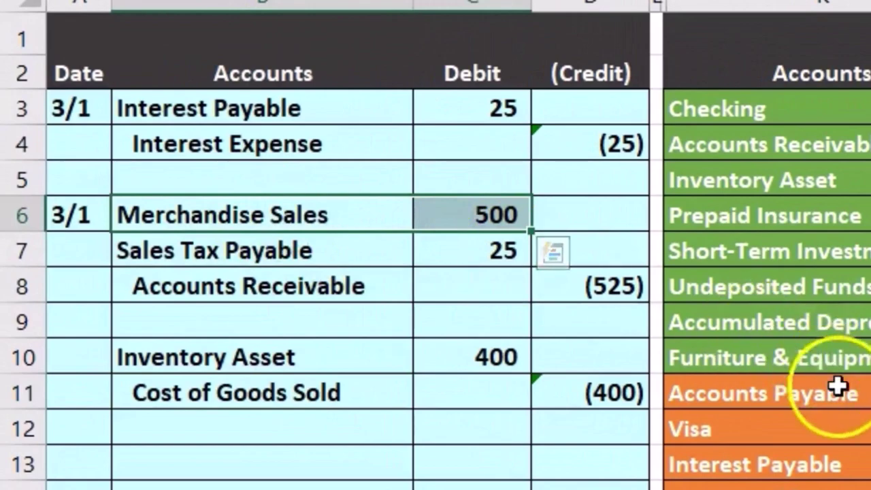
scroll(837, 381, "down", 2)
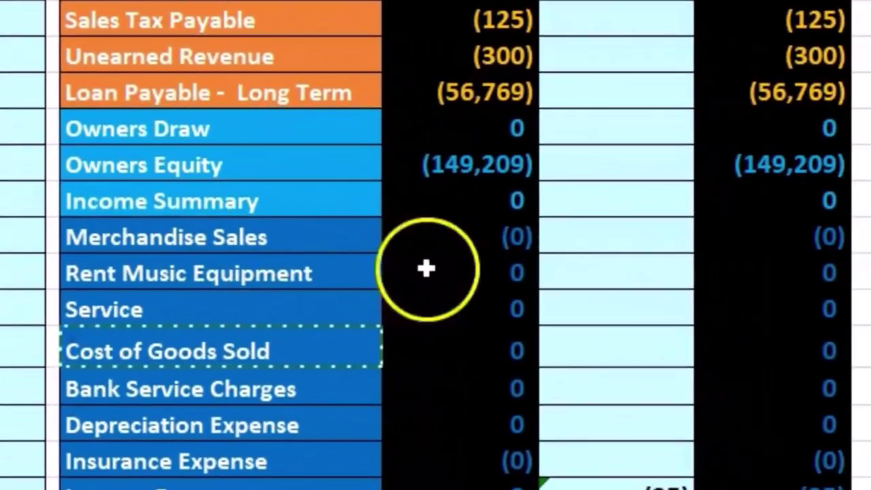
left_click(578, 235)
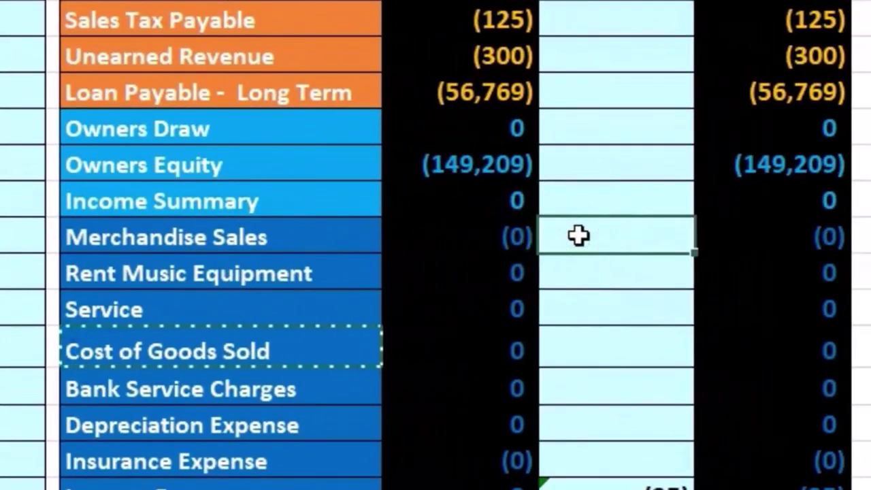
left_click(606, 242)
type("=")
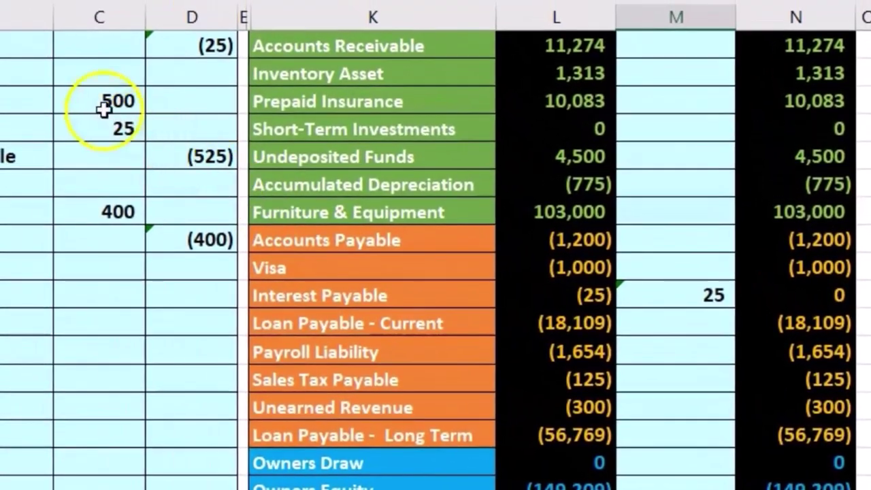
left_click(93, 99)
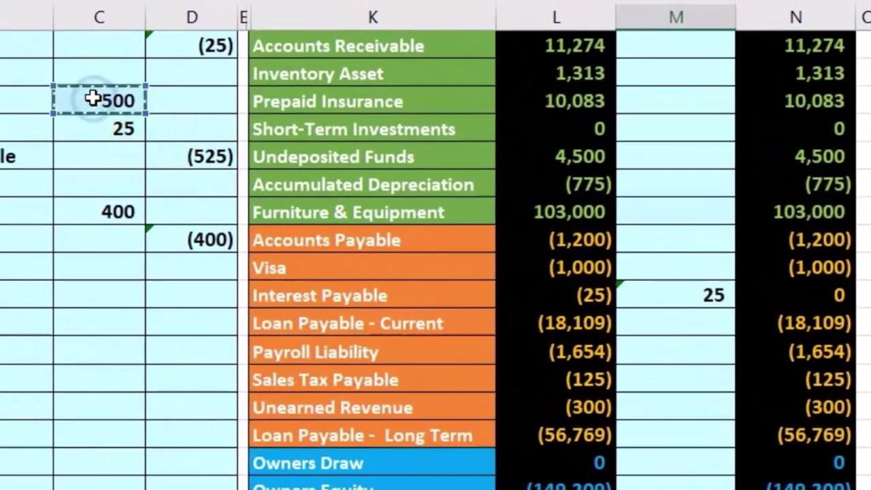
key("Return")
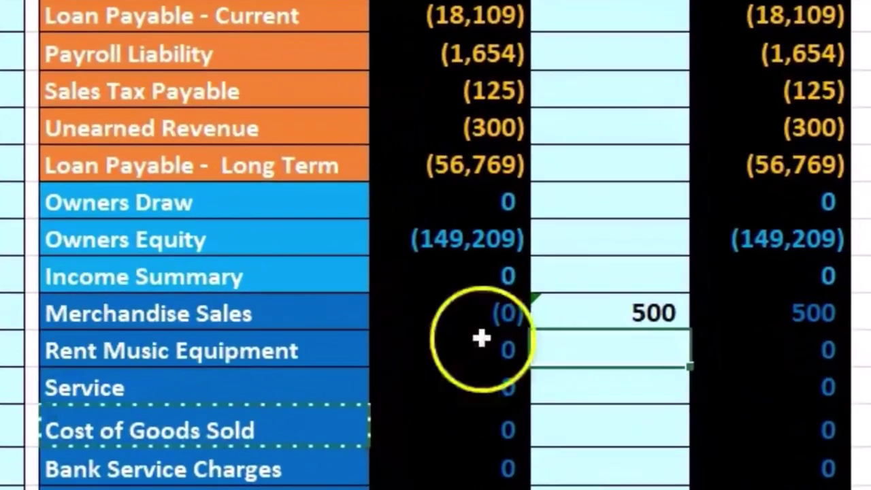
Check the March beginning balance of Merchandise Sales and the debit-credit difference and net income below the trial balance
left_click(744, 319)
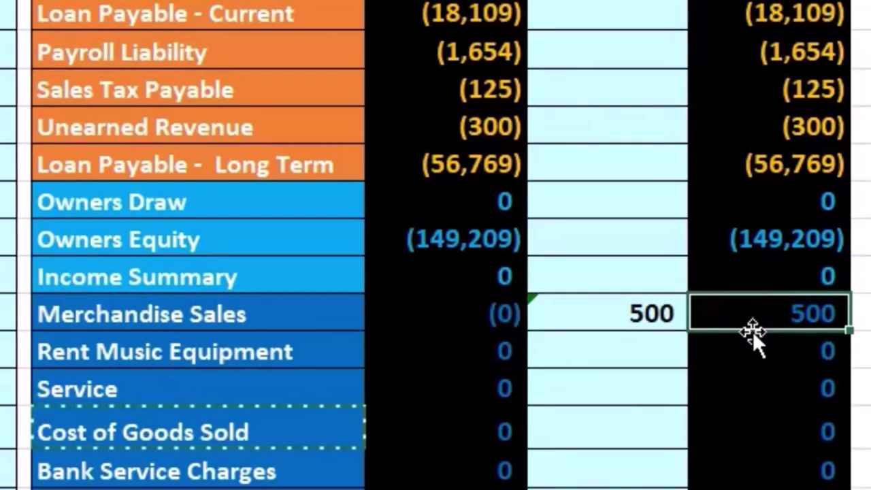
scroll(753, 332, "down", 2)
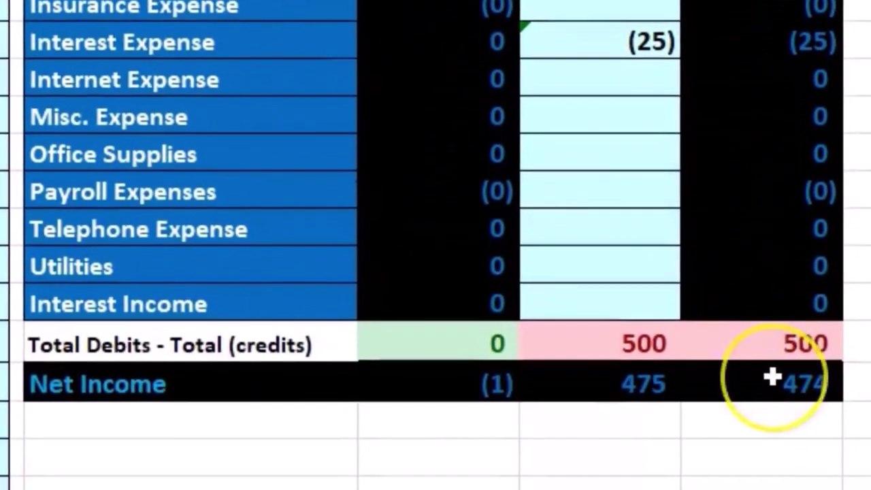
scroll(773, 378, "up", 4)
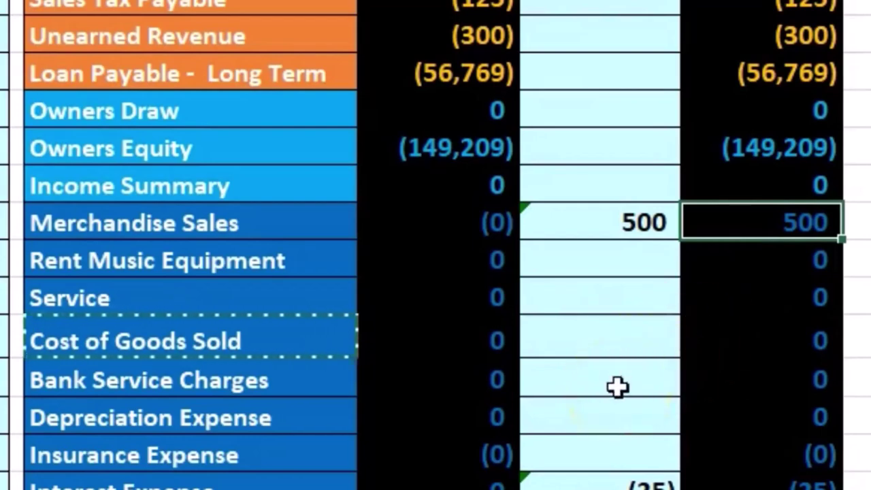
Post the Sales Tax Payable debit by linking its cell in the Reversing Entries column to C7
scroll(619, 387, "up", 3)
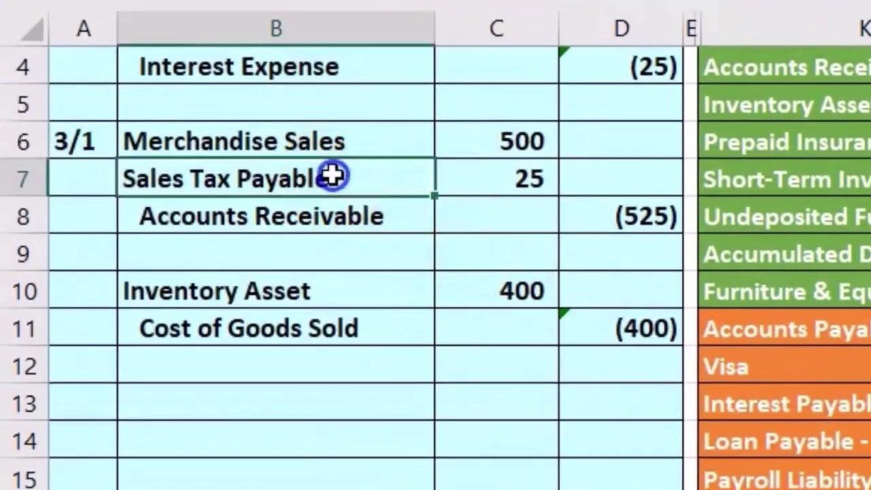
left_click_drag(334, 175, 474, 186)
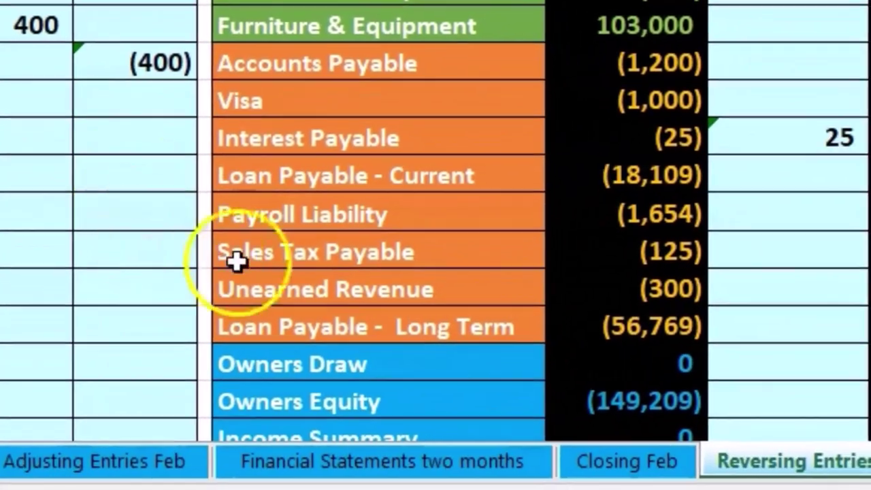
left_click(443, 310)
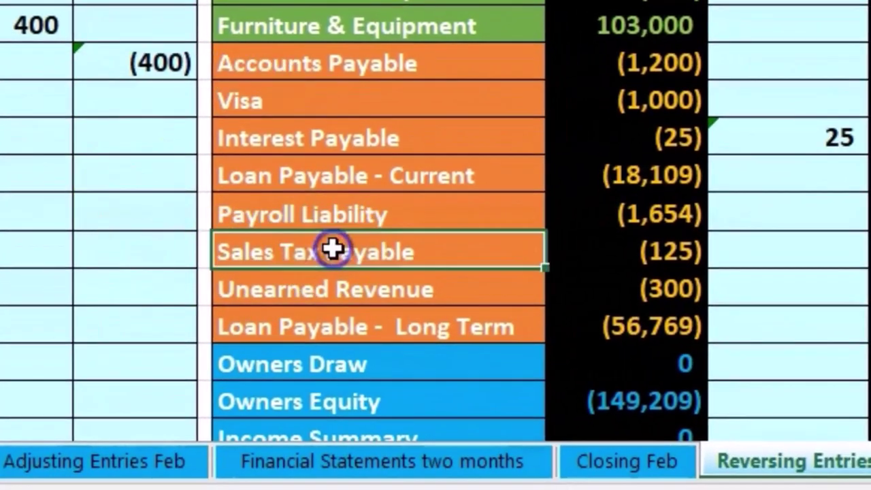
left_click(774, 247)
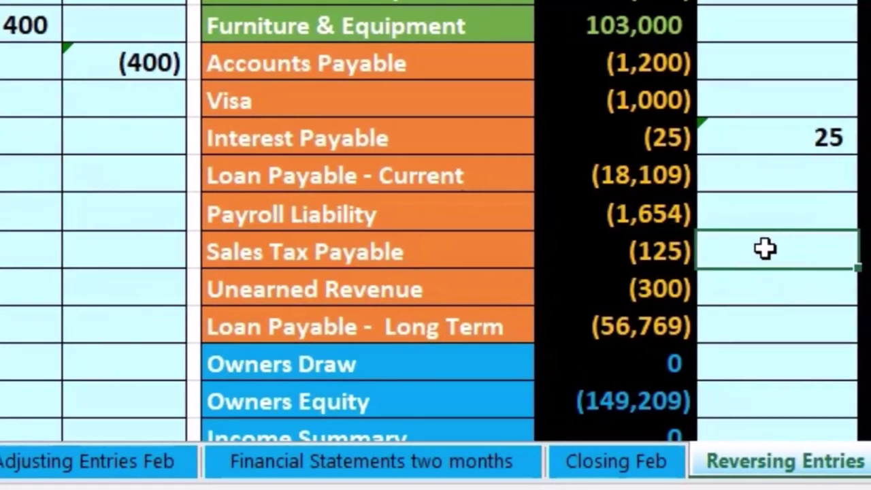
type("=")
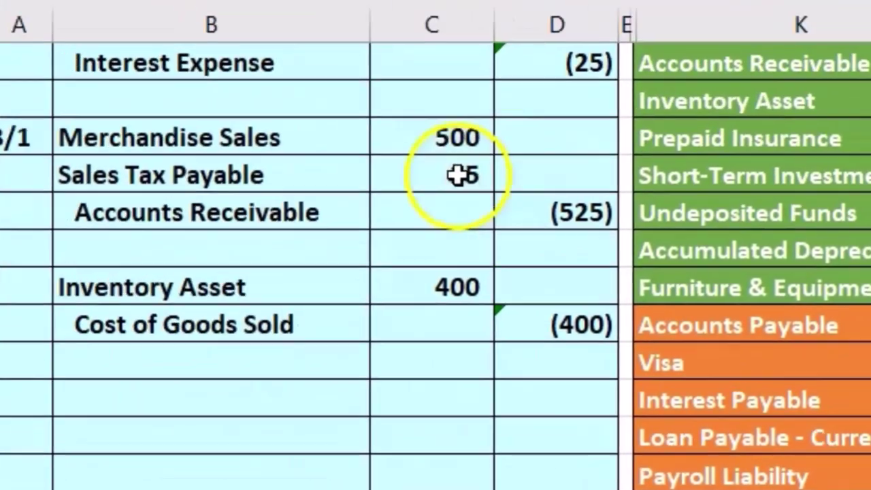
left_click(521, 214)
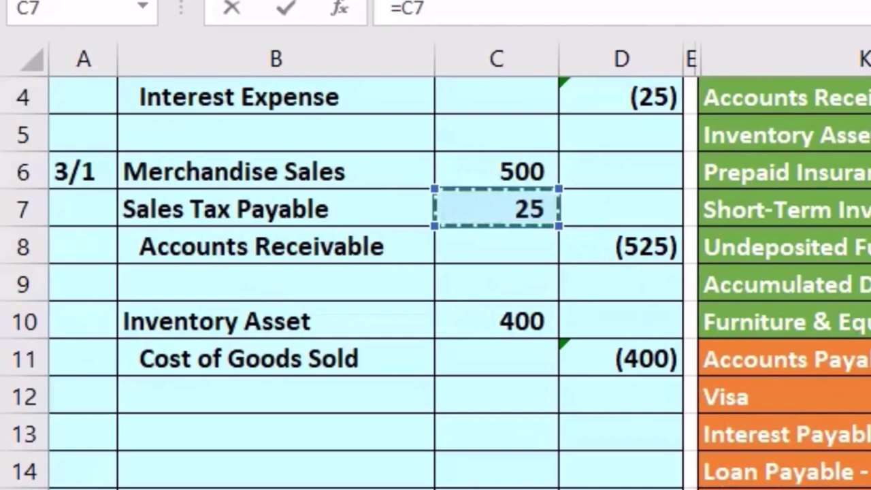
key("Return")
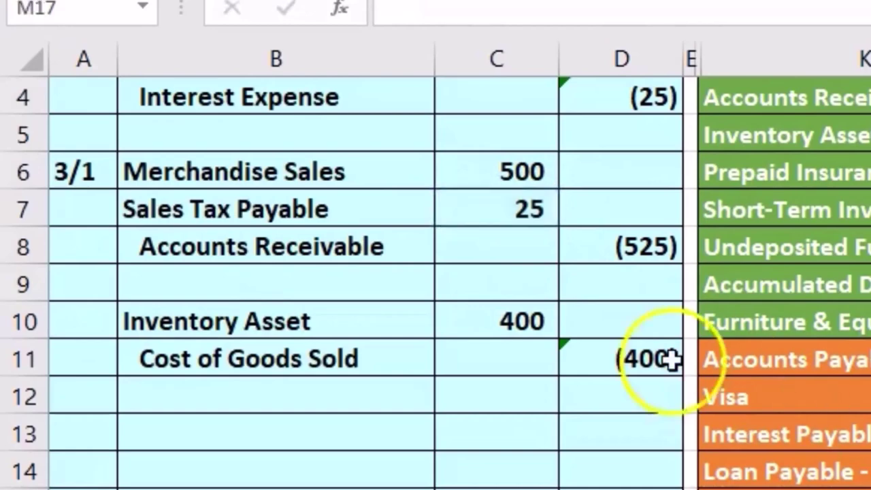
Post the Accounts Receivable credit by linking its cell in the Reversing Entries column to D8
left_click_drag(424, 262, 587, 258)
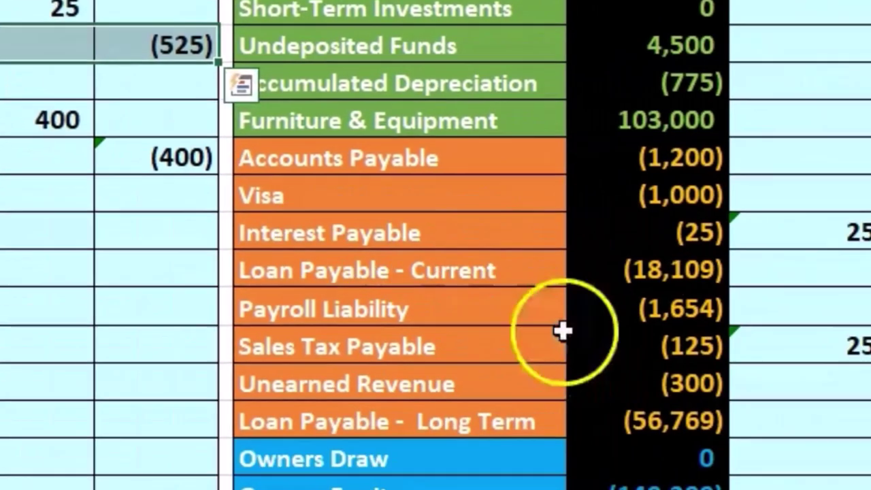
scroll(467, 321, "up", 1)
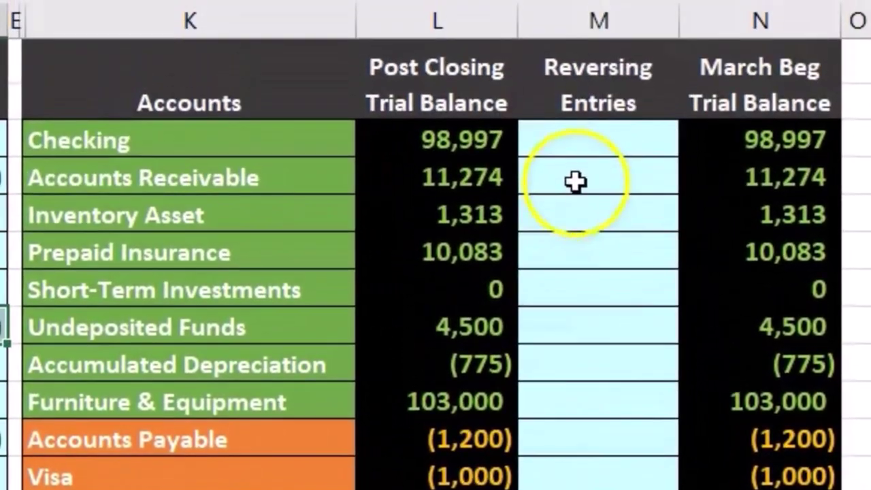
left_click(576, 177)
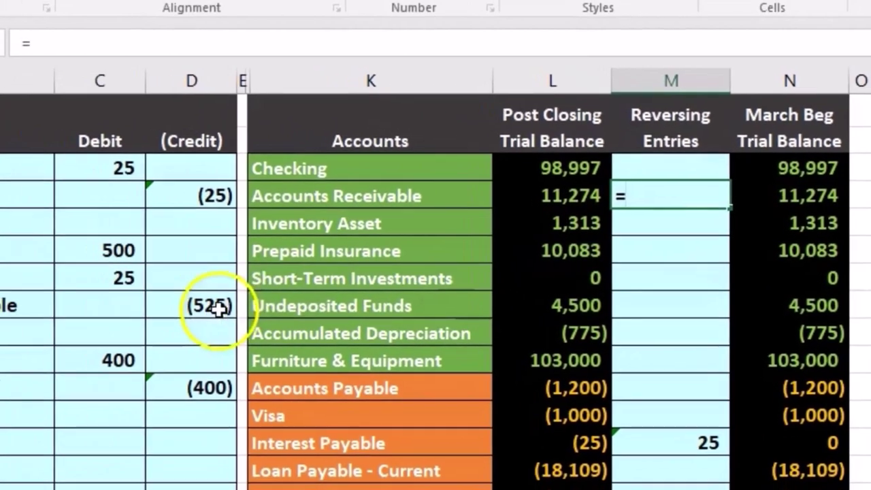
left_click(212, 305)
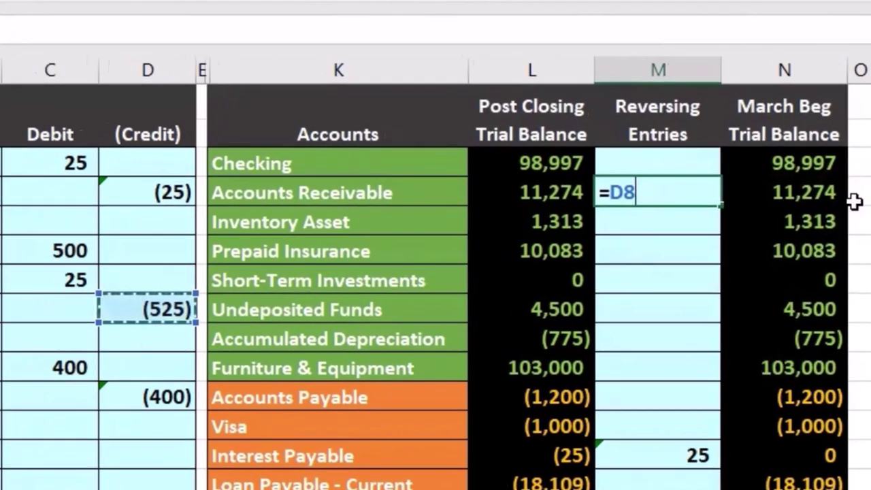
key("Return")
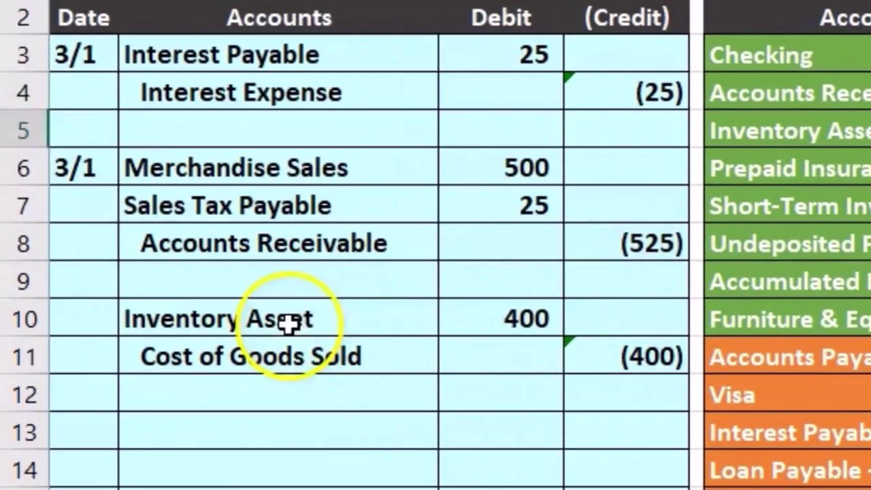
Post the Inventory Asset debit by linking its cell in the Reversing Entries column to C10
left_click(334, 325)
left_click_drag(418, 325, 469, 325)
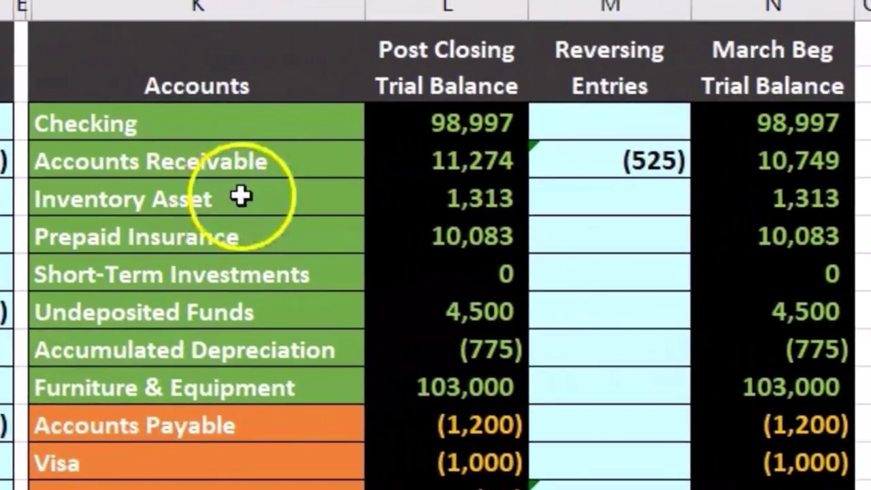
left_click(814, 171)
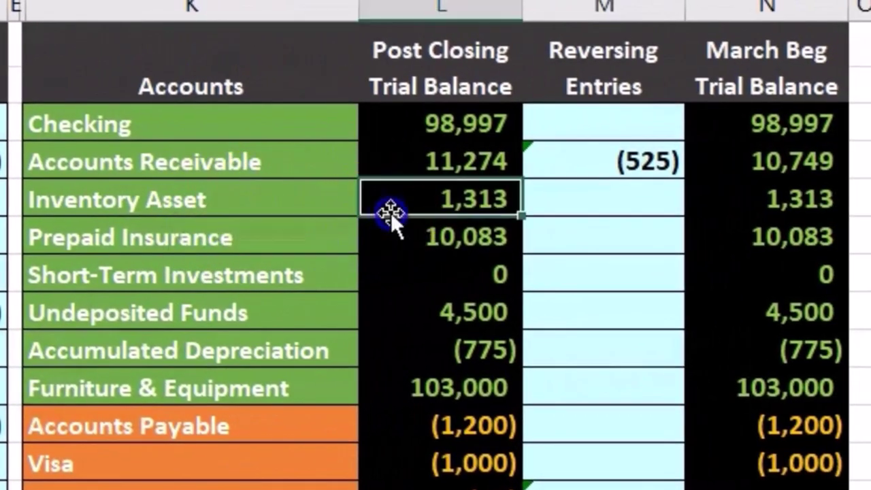
left_click(558, 199)
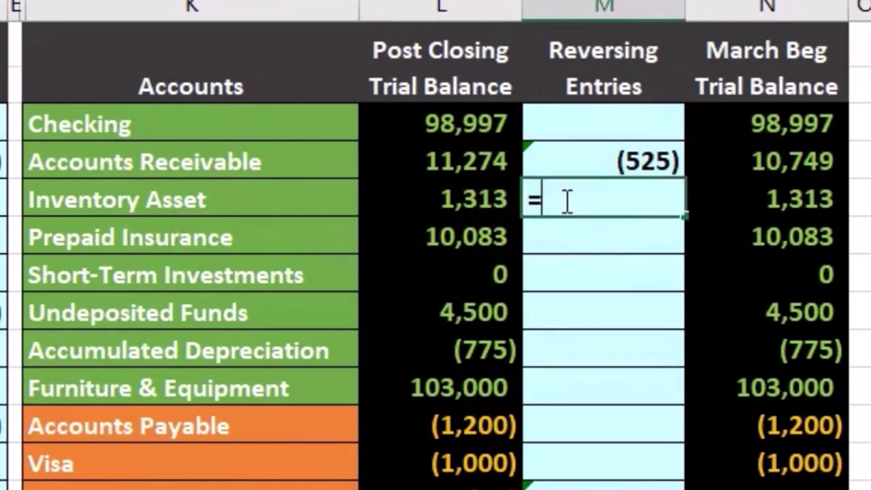
type("=")
left_click(527, 302)
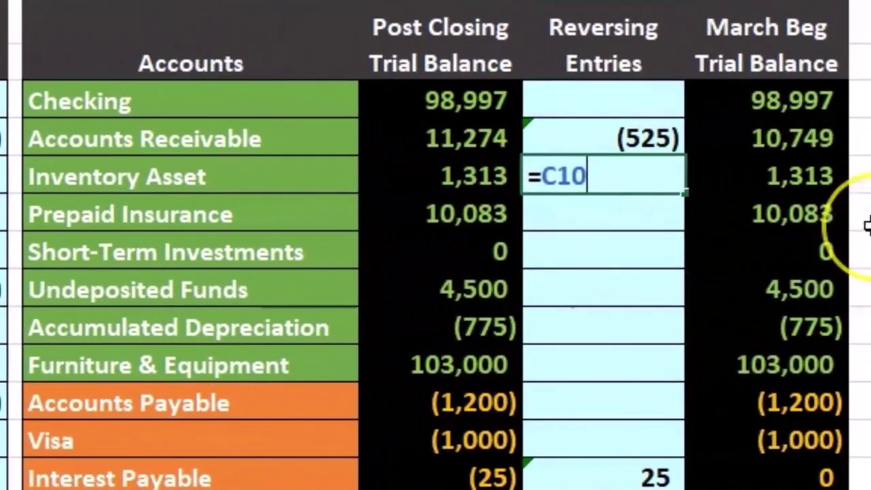
key("Return")
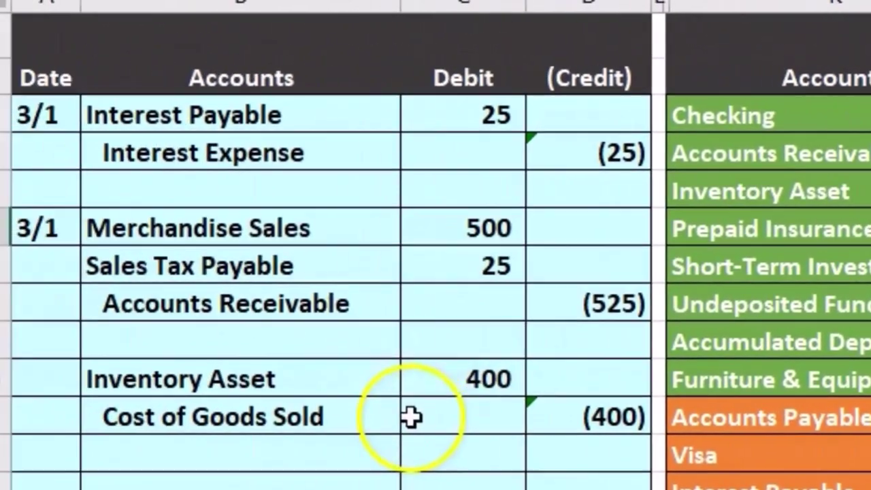
Post the Cost of Goods Sold credit by linking its cell in the Reversing Entries column to D11
left_click(498, 416)
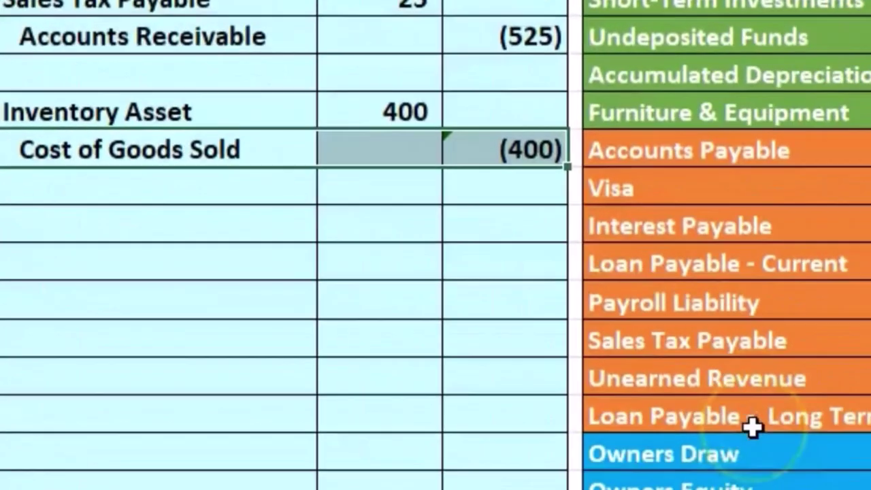
left_click(258, 407)
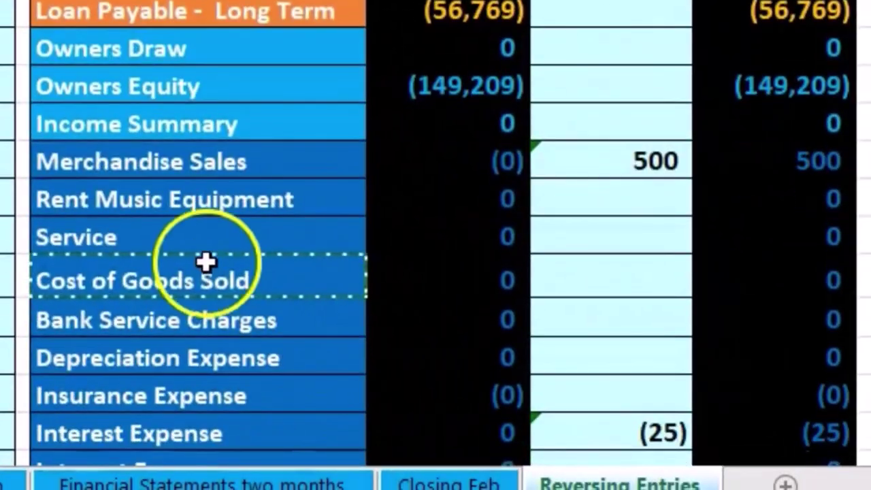
left_click(610, 277)
scroll(610, 277, "up", 1)
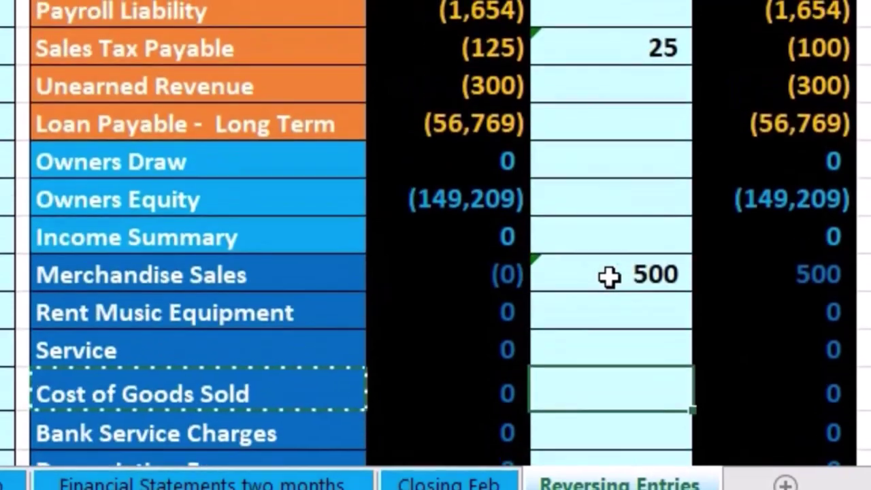
type("=")
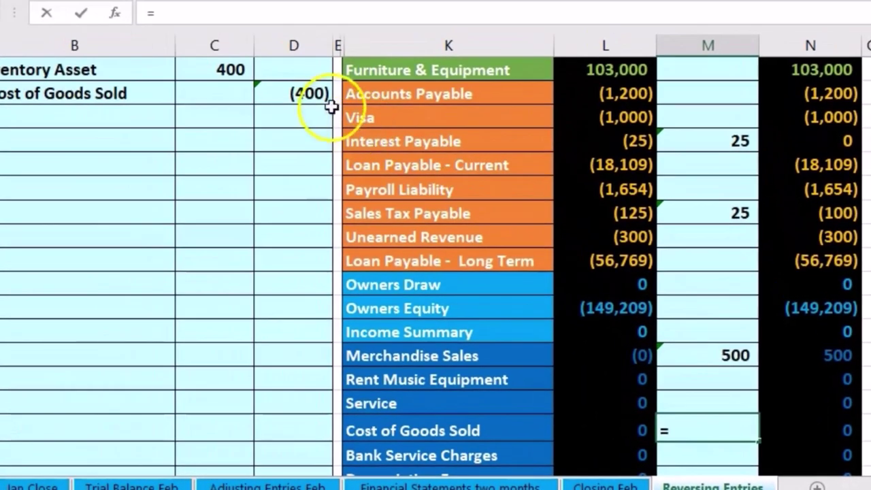
left_click(317, 96)
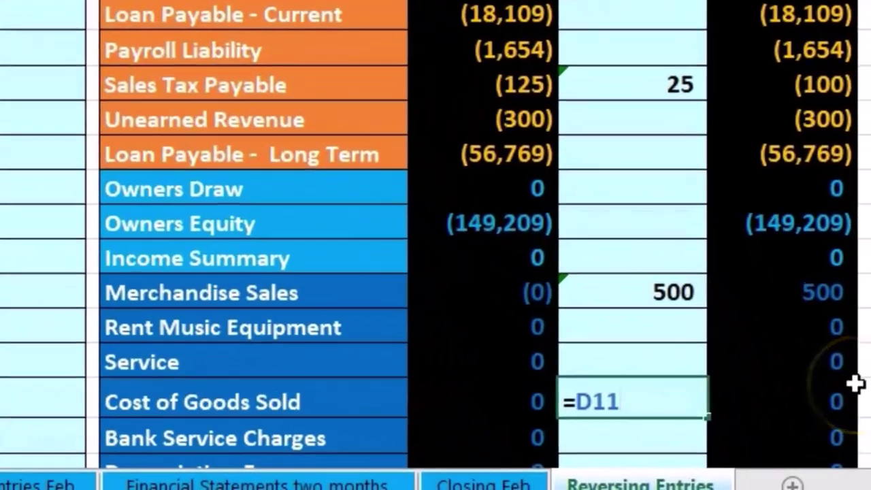
key("Return")
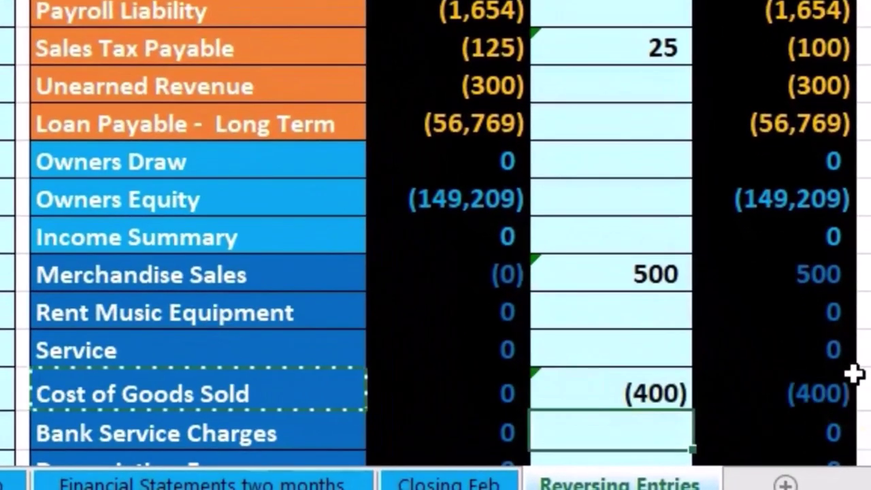
Review the March beginning balances of the income and expense accounts, especially the Merchandise Sales balance produced by the reversing entry
scroll(856, 381, "down", 2)
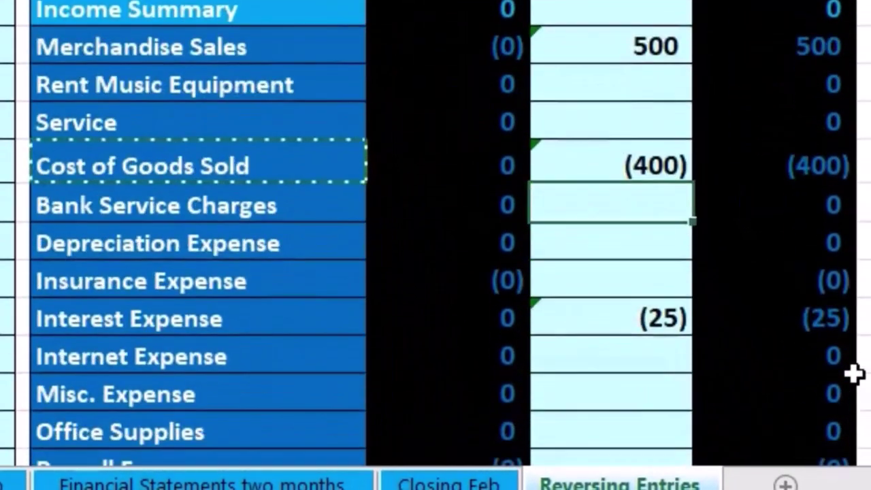
scroll(856, 374, "down", 1)
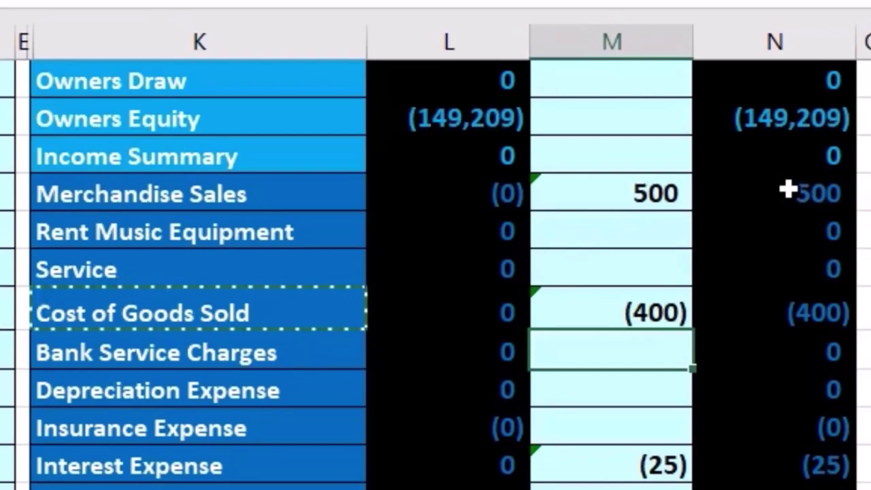
left_click_drag(788, 190, 807, 489)
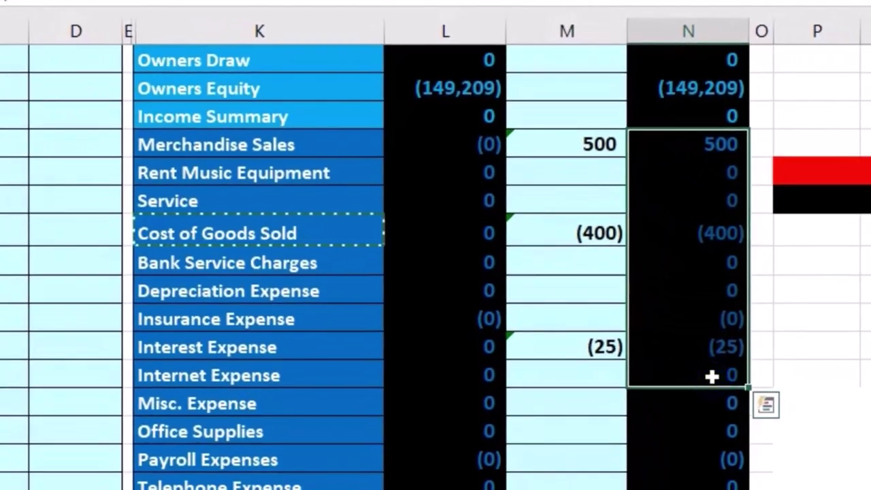
left_click(676, 153)
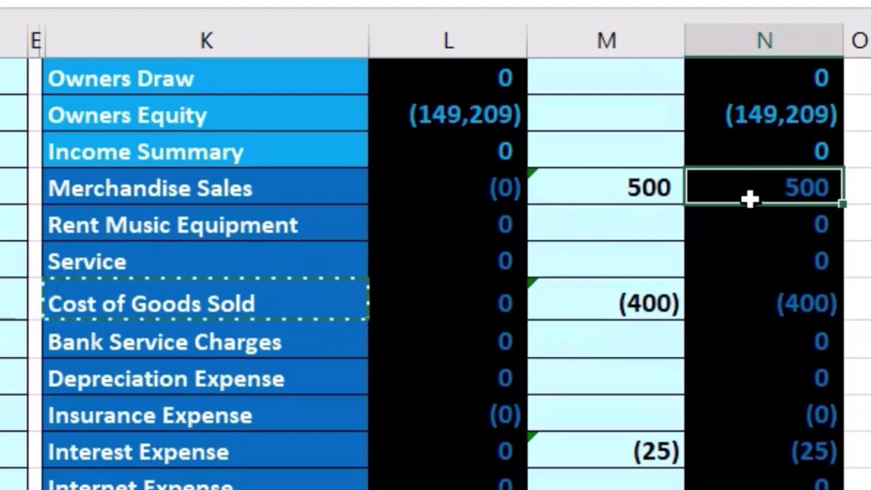
scroll(749, 198, "up", 6)
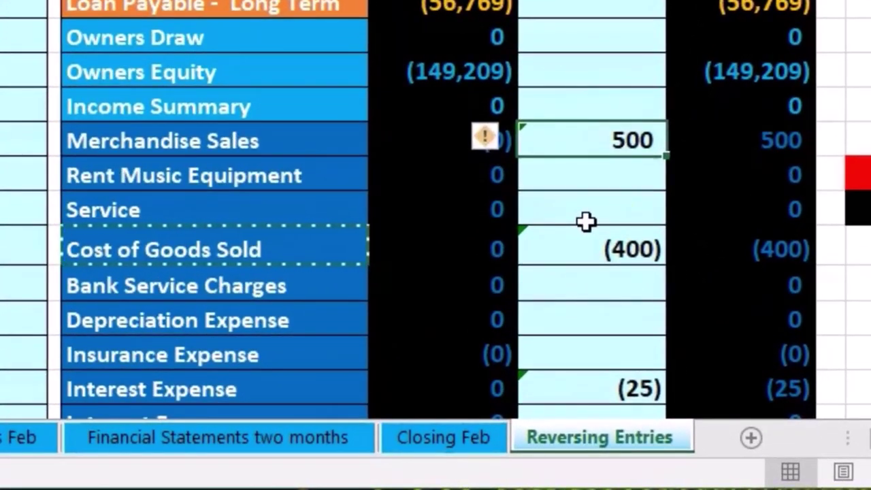
left_click(748, 170)
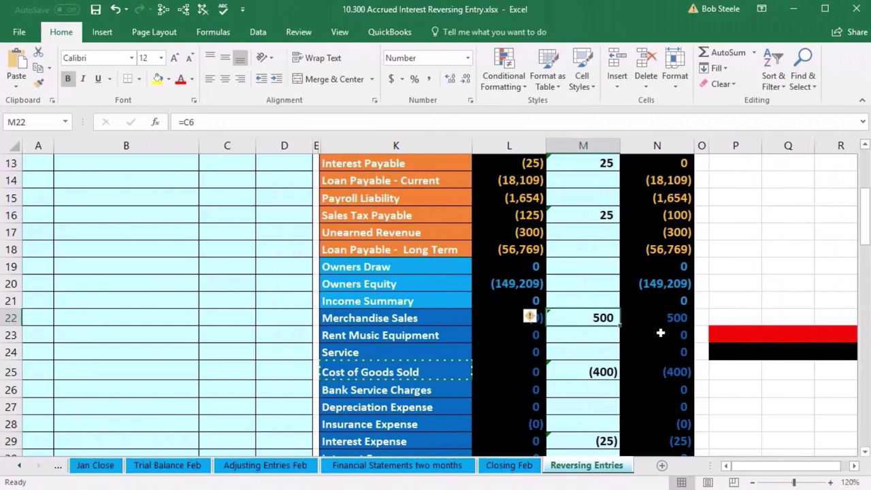
left_click(666, 318)
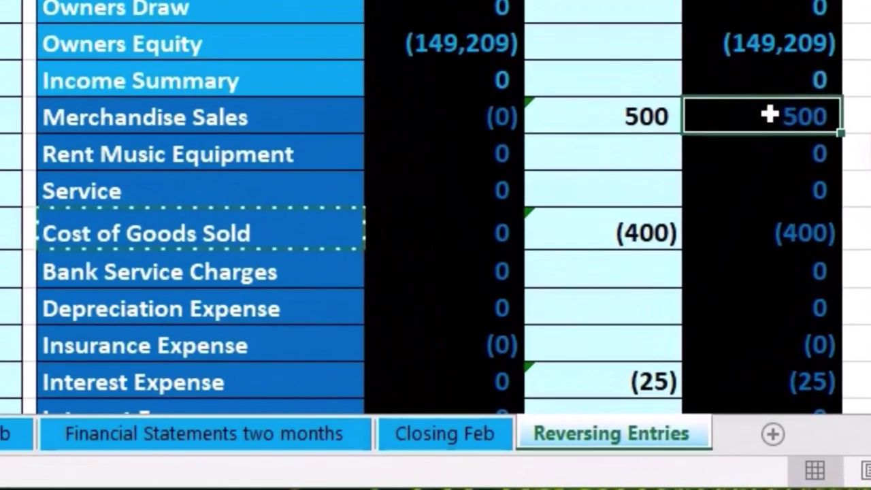